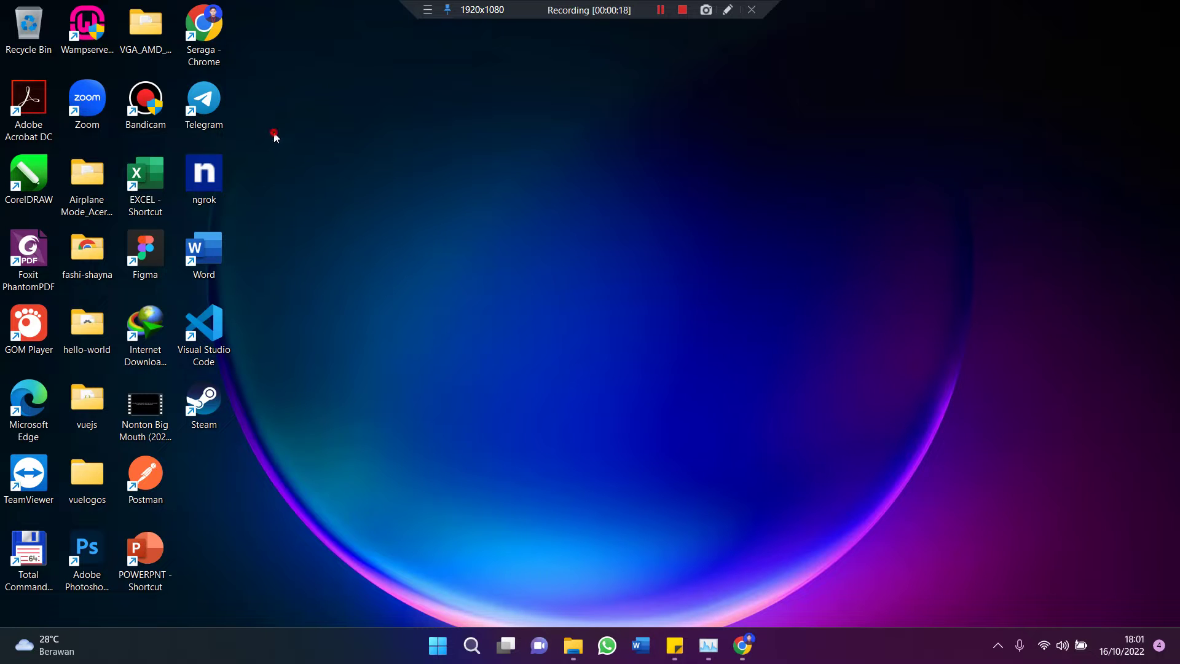
Step: Launch Word from the desktop shortcut and create a blank document
left_click_drag(274, 136, 661, 329)
double_click(215, 268)
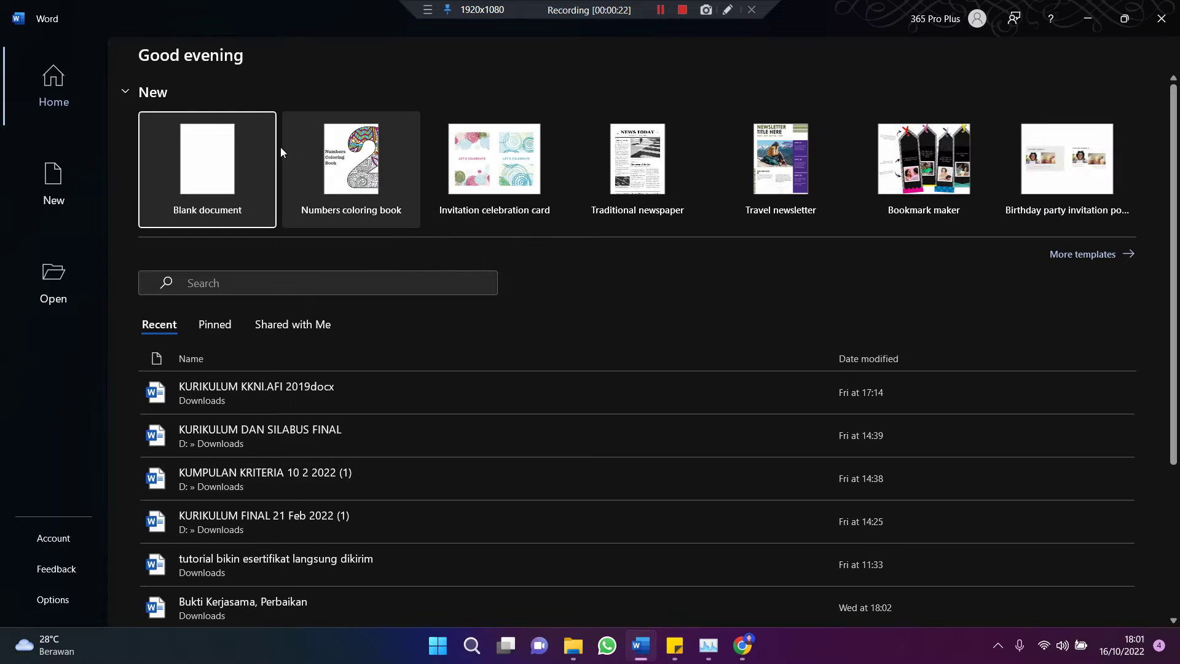
left_click(234, 152)
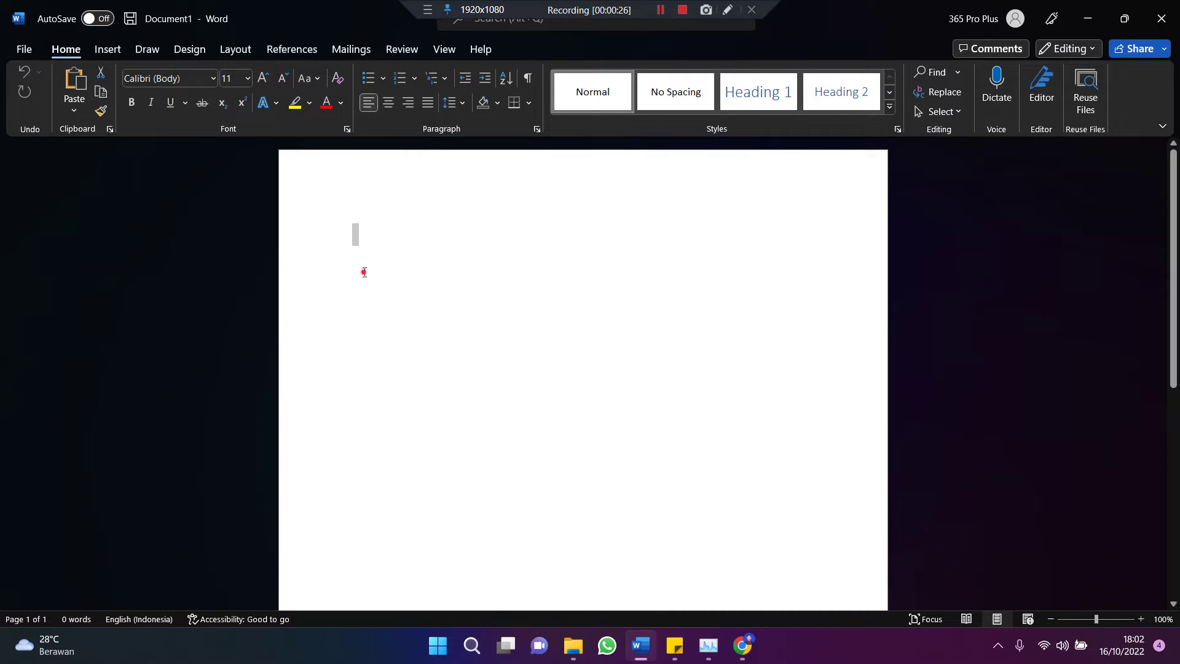
Step: Copy the 'Sed ut perspiciatis' paragraph of Section 1.10.32 on lipsum.com to the clipboard
left_click(743, 645)
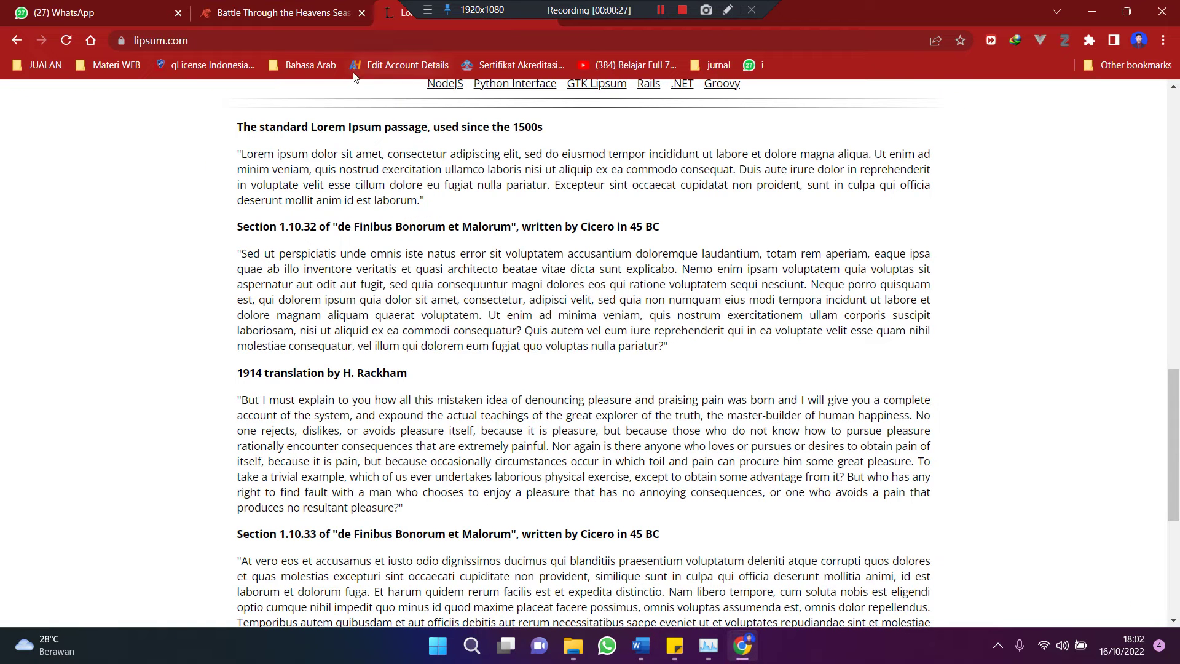
scroll(276, 220, "down", 1)
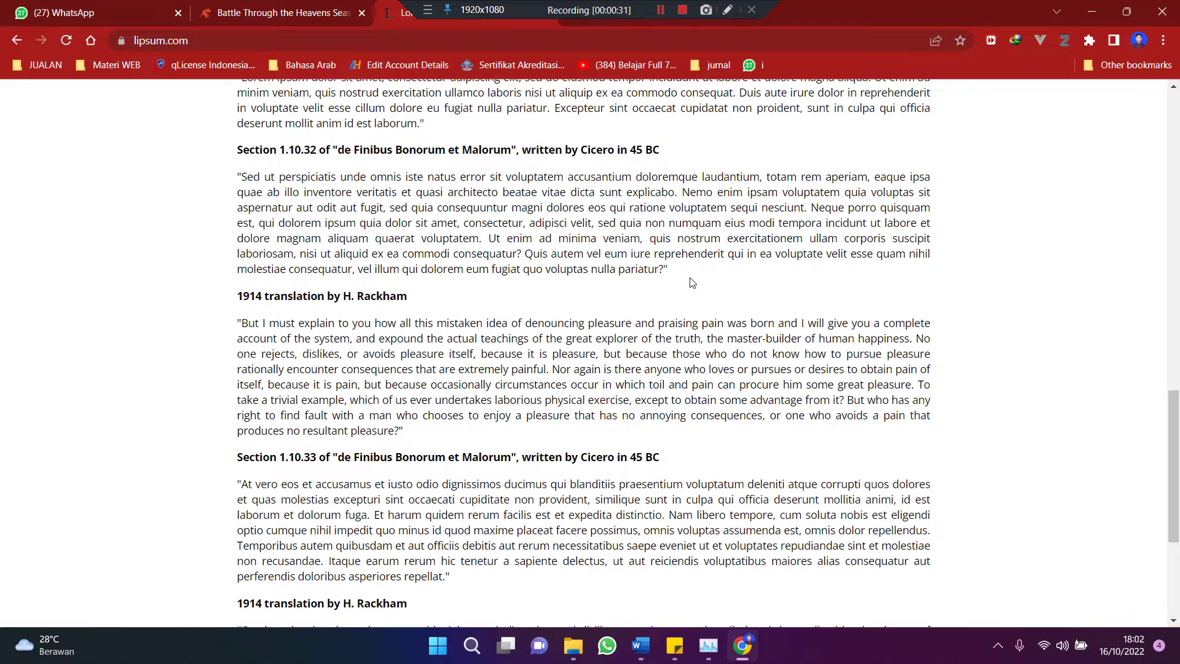
left_click(222, 40)
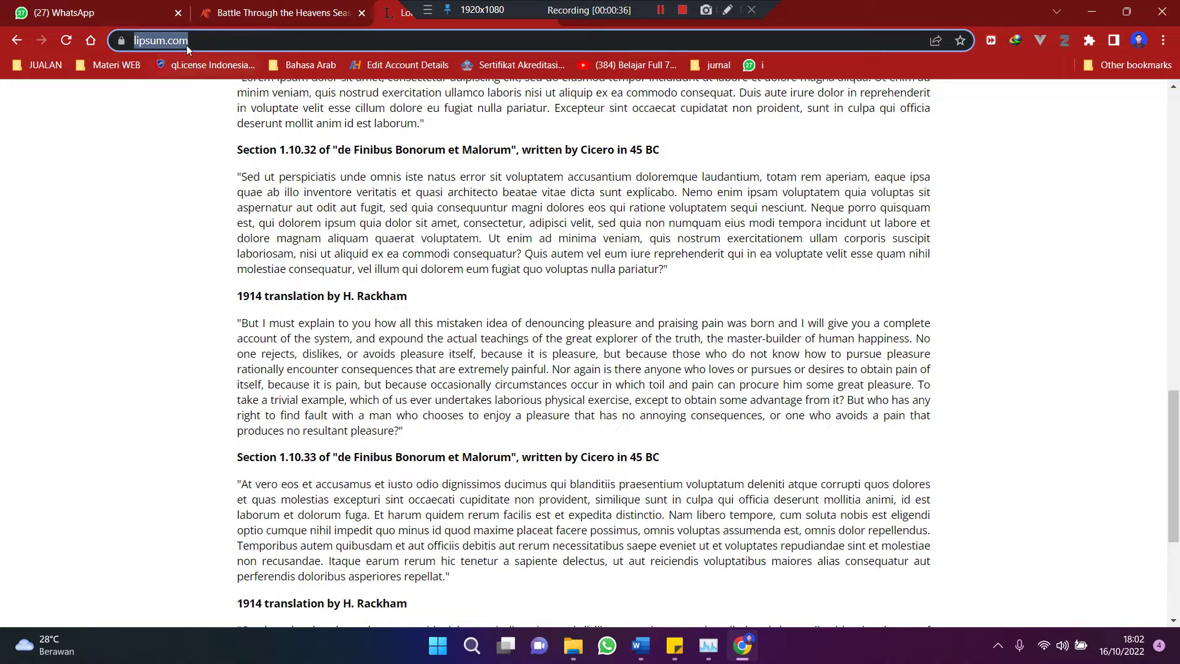
left_click(438, 430)
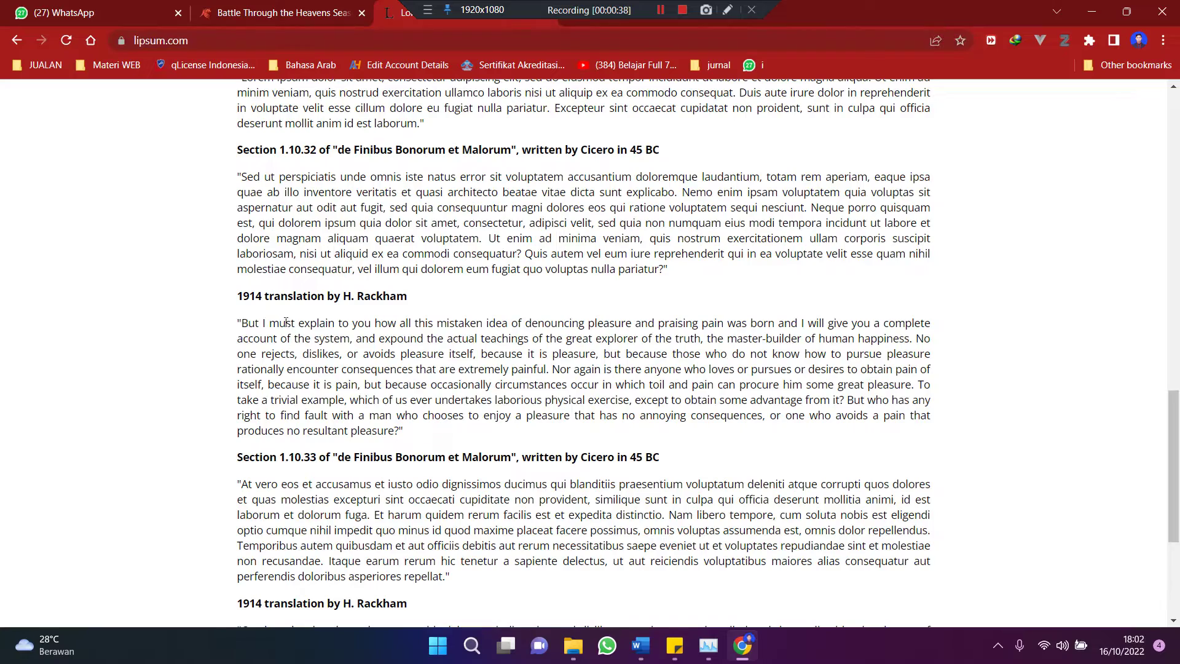
scroll(290, 332, "up", 3)
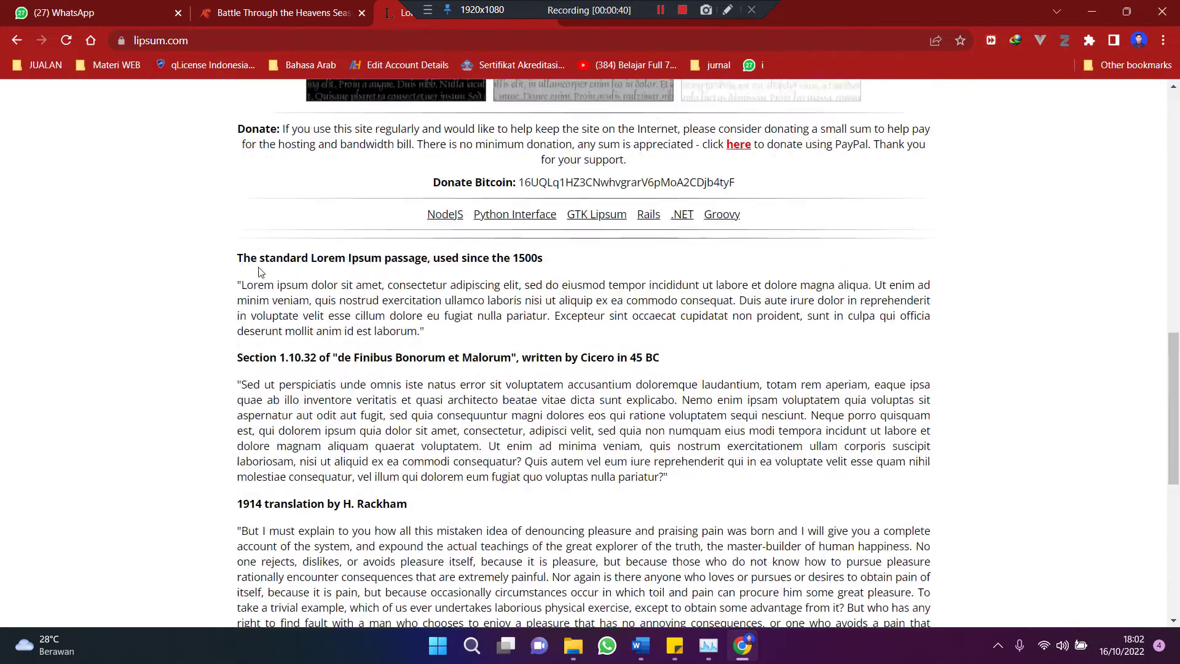
scroll(258, 356, "up", 3)
scroll(222, 380, "down", 7)
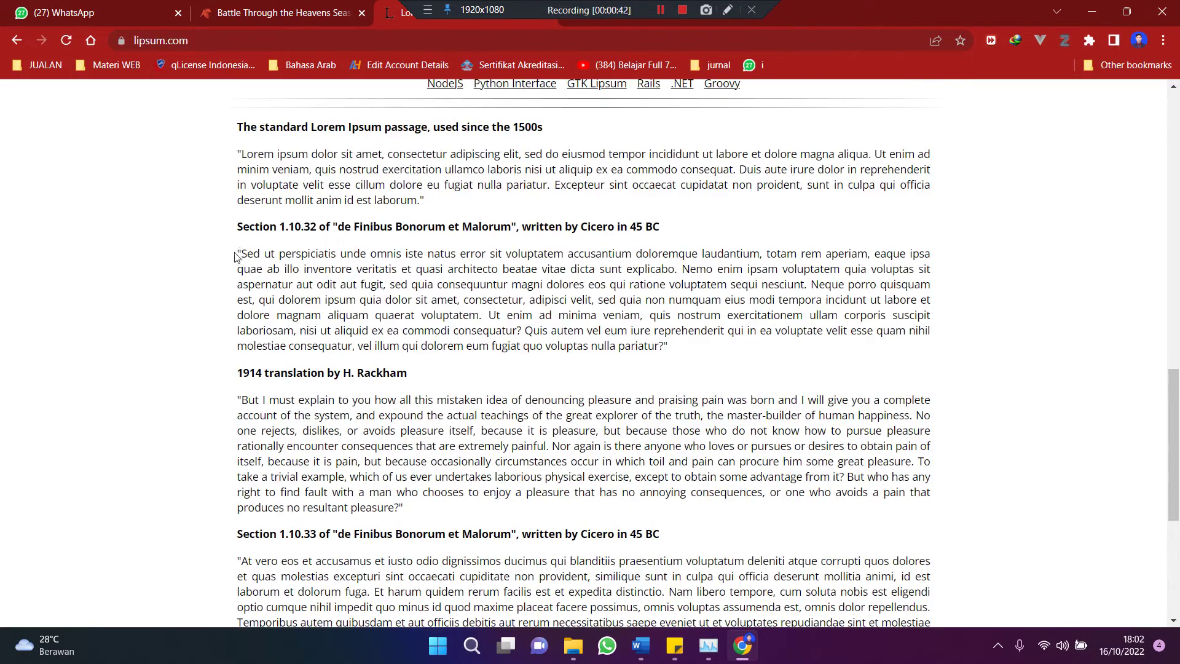
mouse_move(235, 255)
left_mouse_down()
mouse_move(790, 330)
mouse_move(669, 348)
left_mouse_up()
key("ctrl+c")
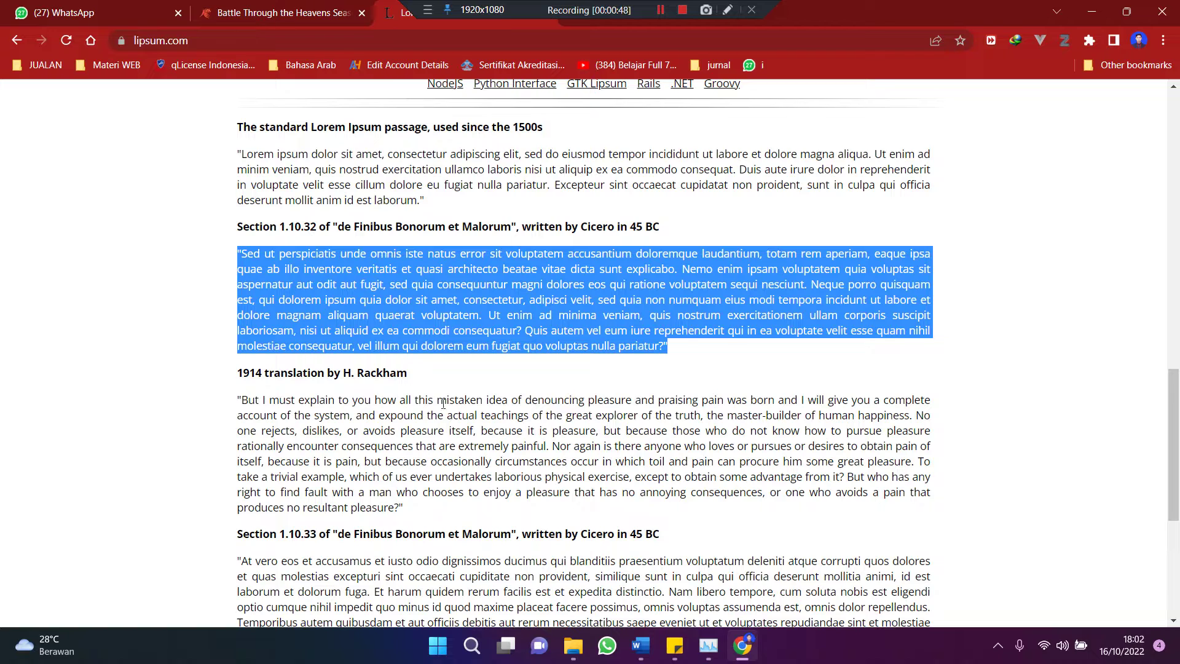
right_click(478, 351)
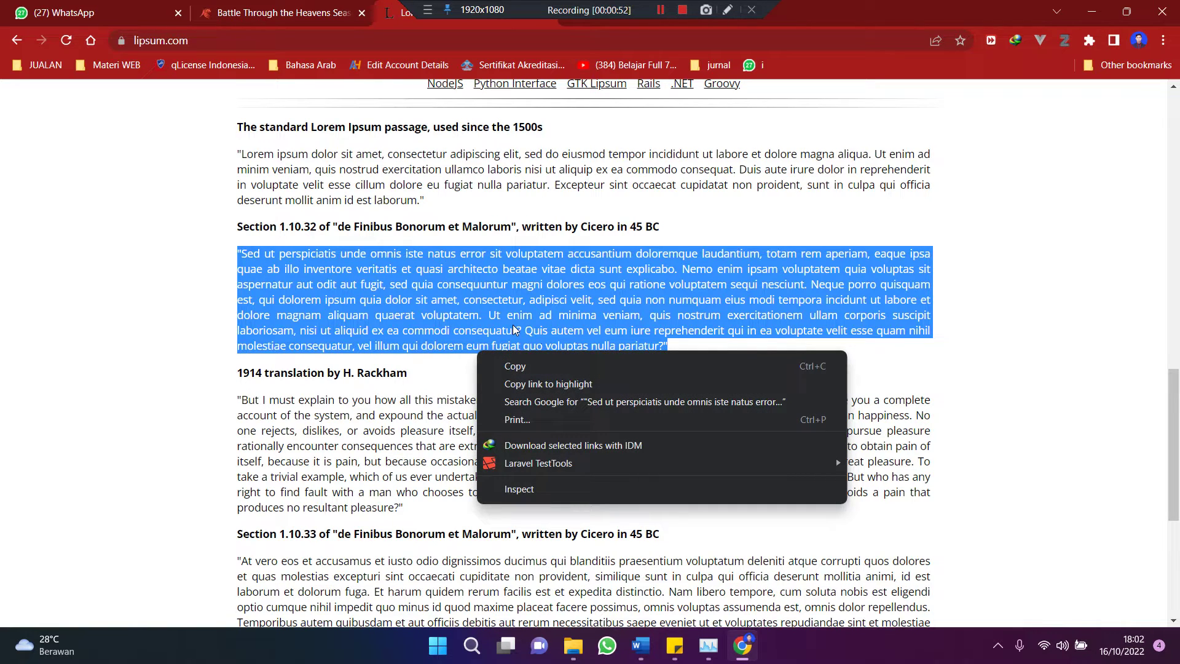
left_click(791, 325)
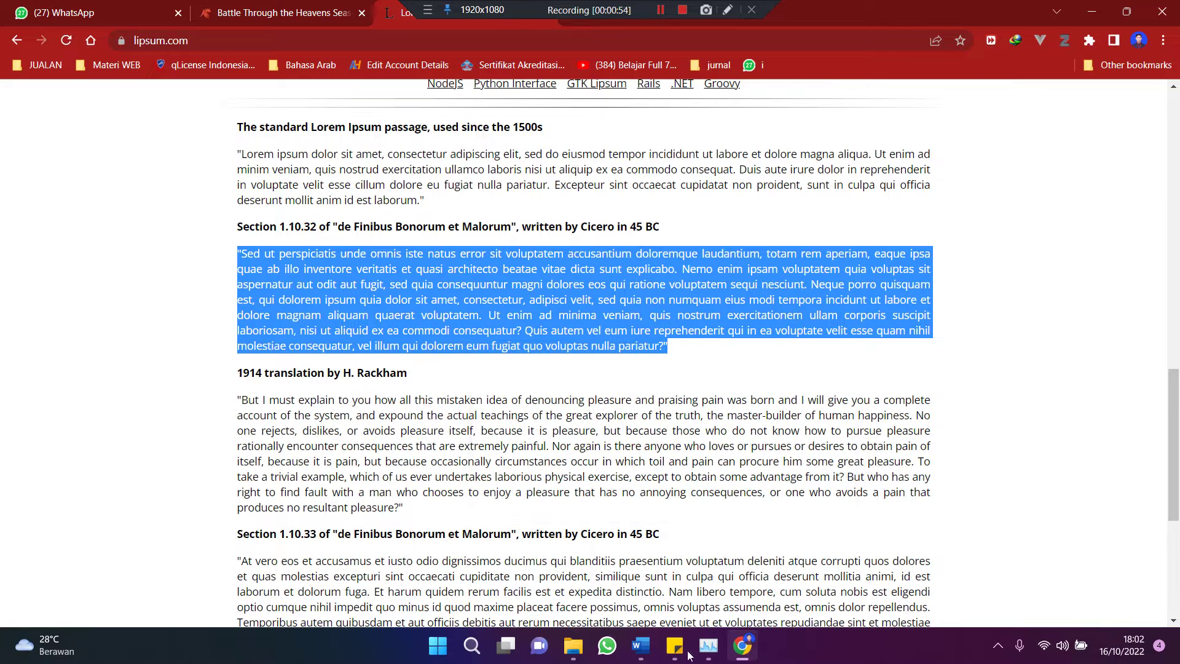
Step: Paste the copied paragraph into the blank Word document, keeping source formatting
left_click(640, 645)
right_click(461, 246)
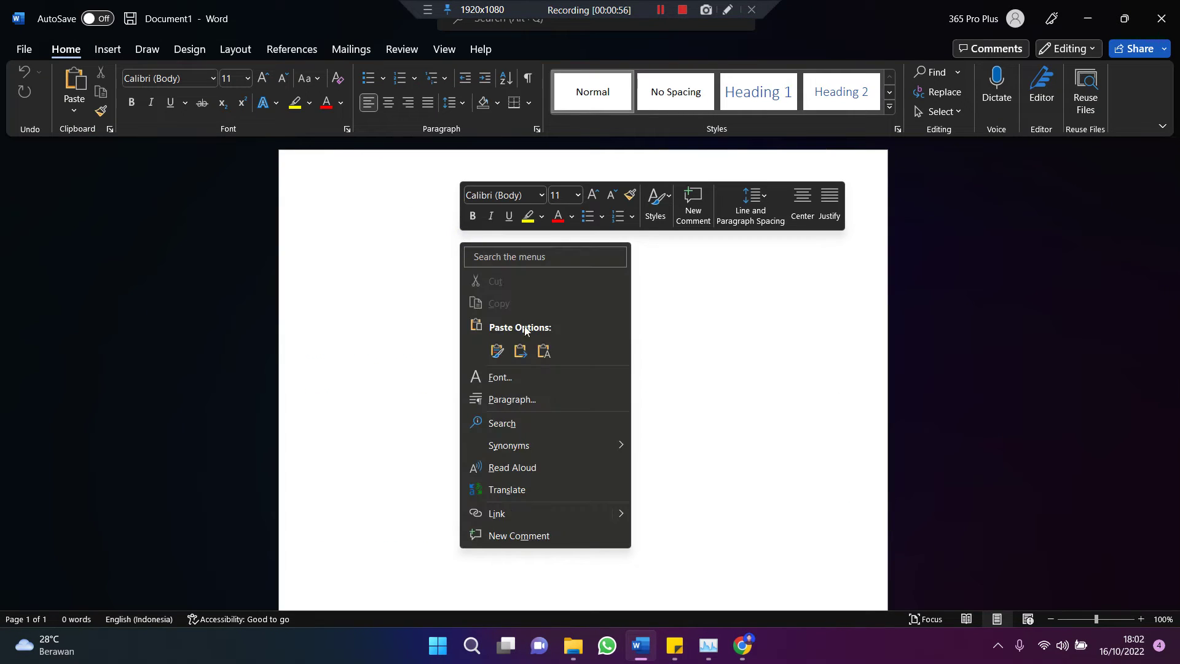
left_click(422, 337)
key("ctrl+v")
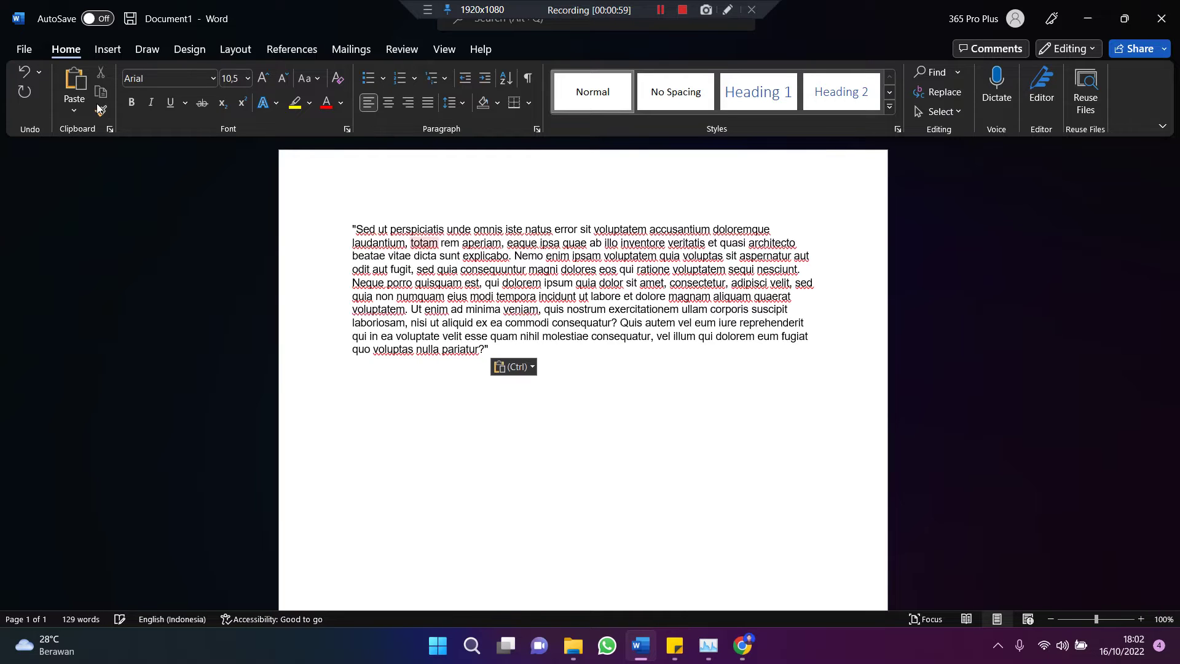
Step: Paste a second copy of the paragraph on the empty line below the first
left_click(76, 86)
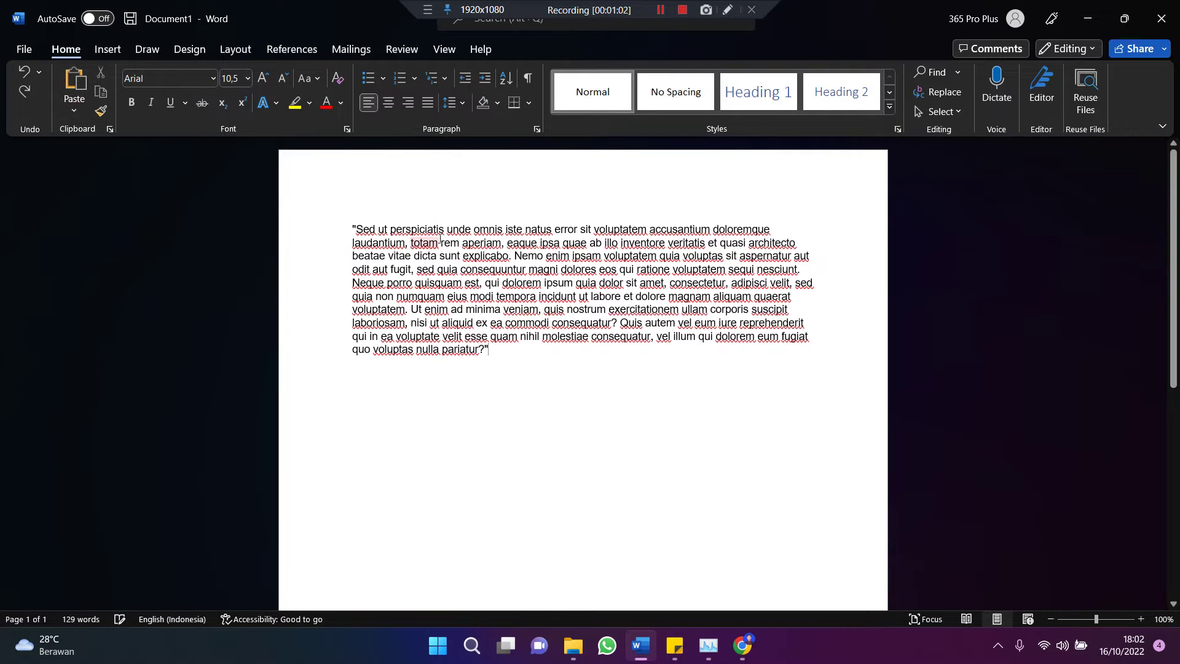
right_click(701, 438)
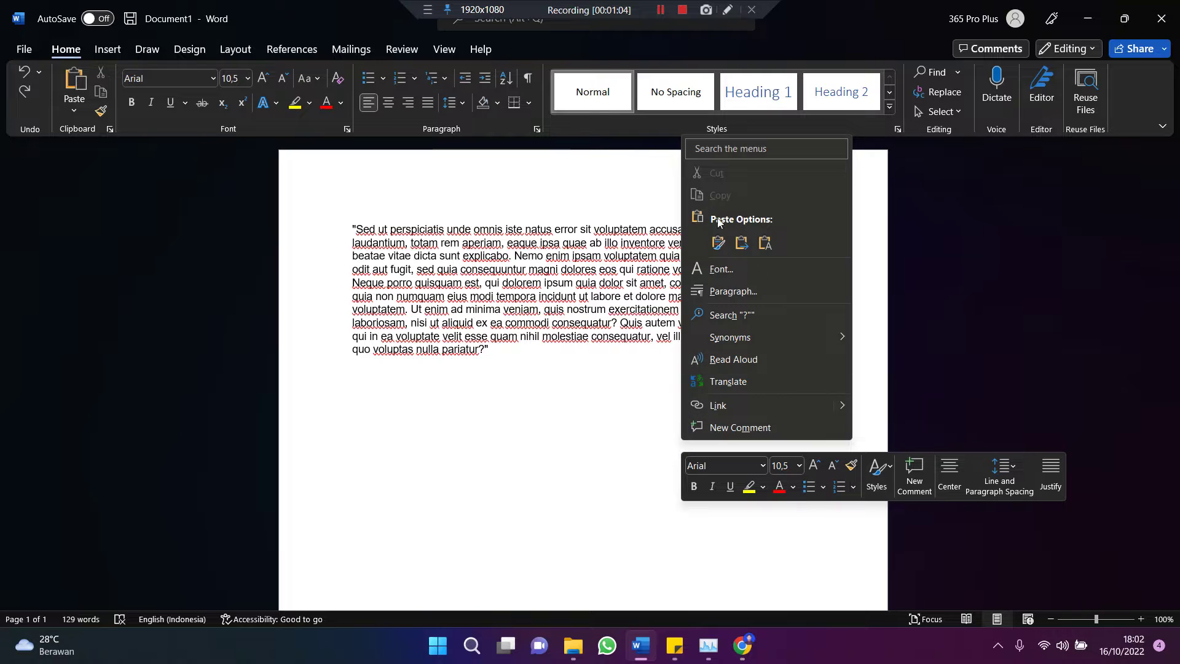
left_click(506, 476)
right_click(506, 477)
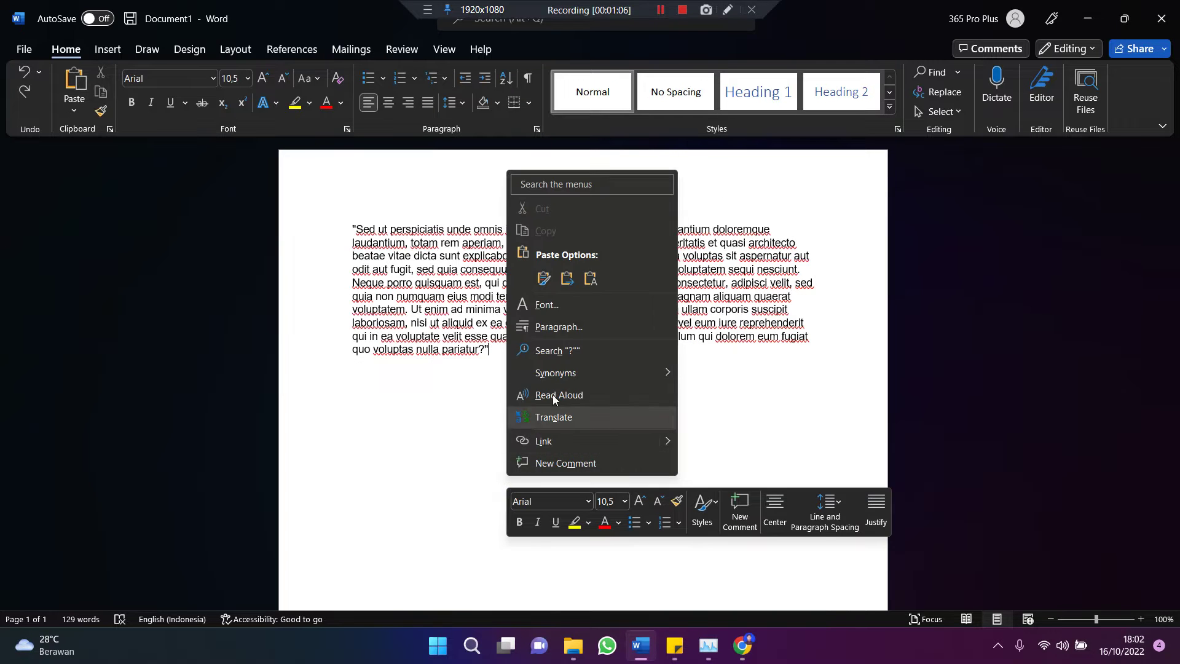
left_click(500, 416)
right_click(506, 436)
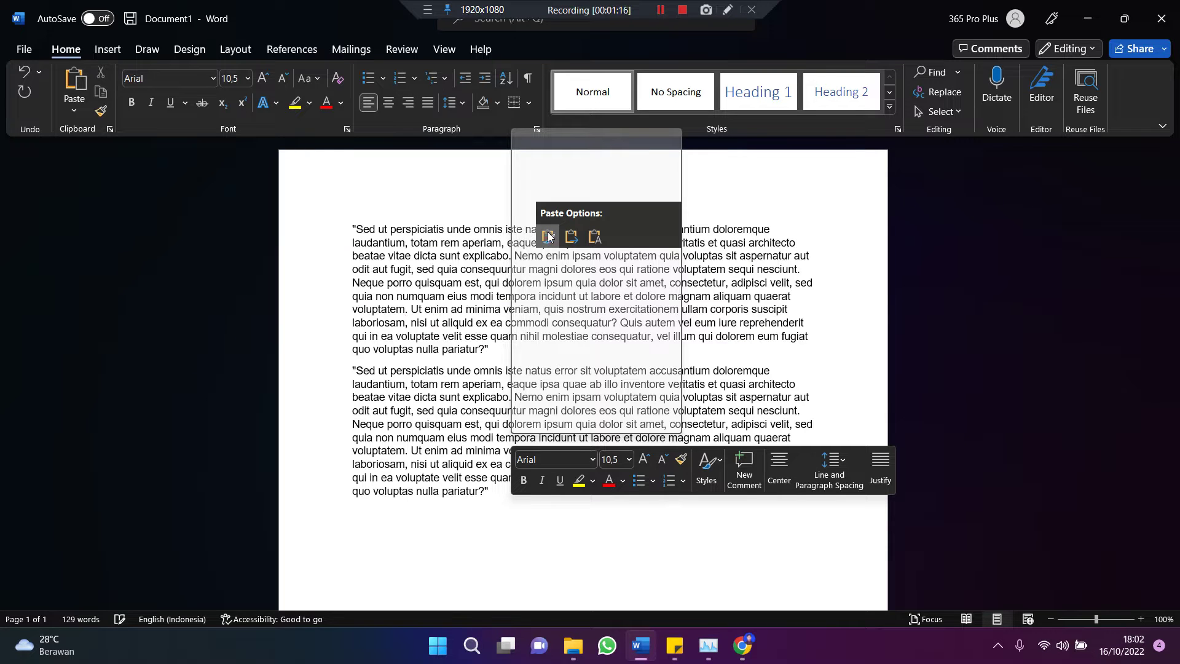
left_click(549, 237)
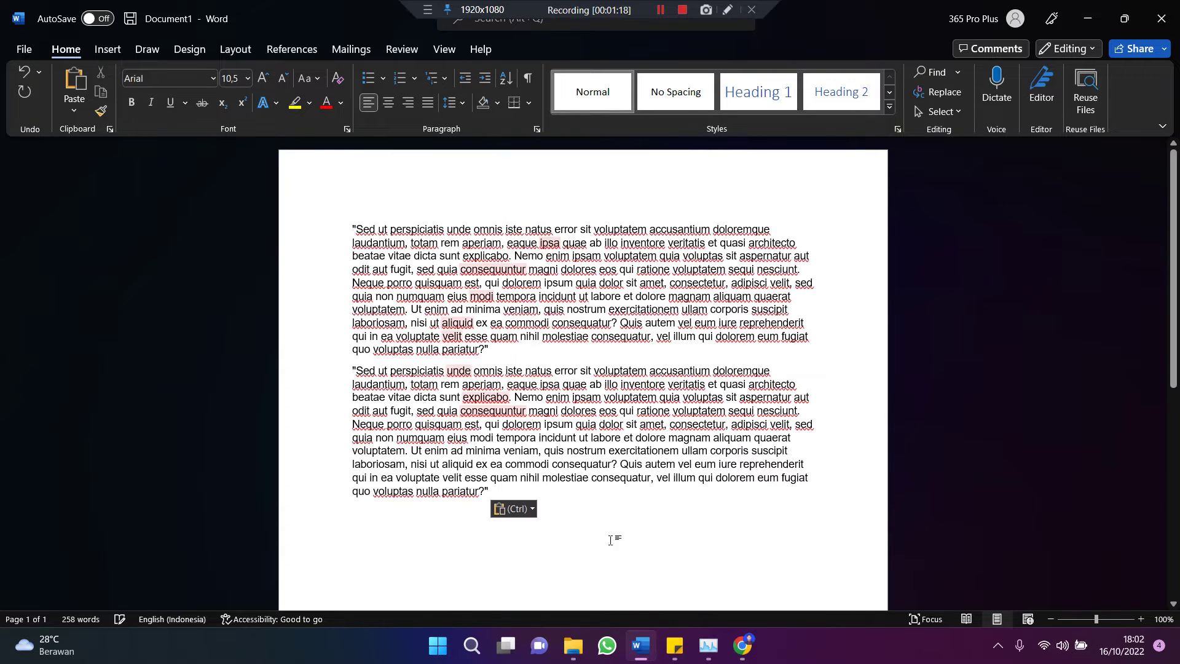
Step: Add third and fourth copies of the paragraph on new lines below
left_click(605, 510)
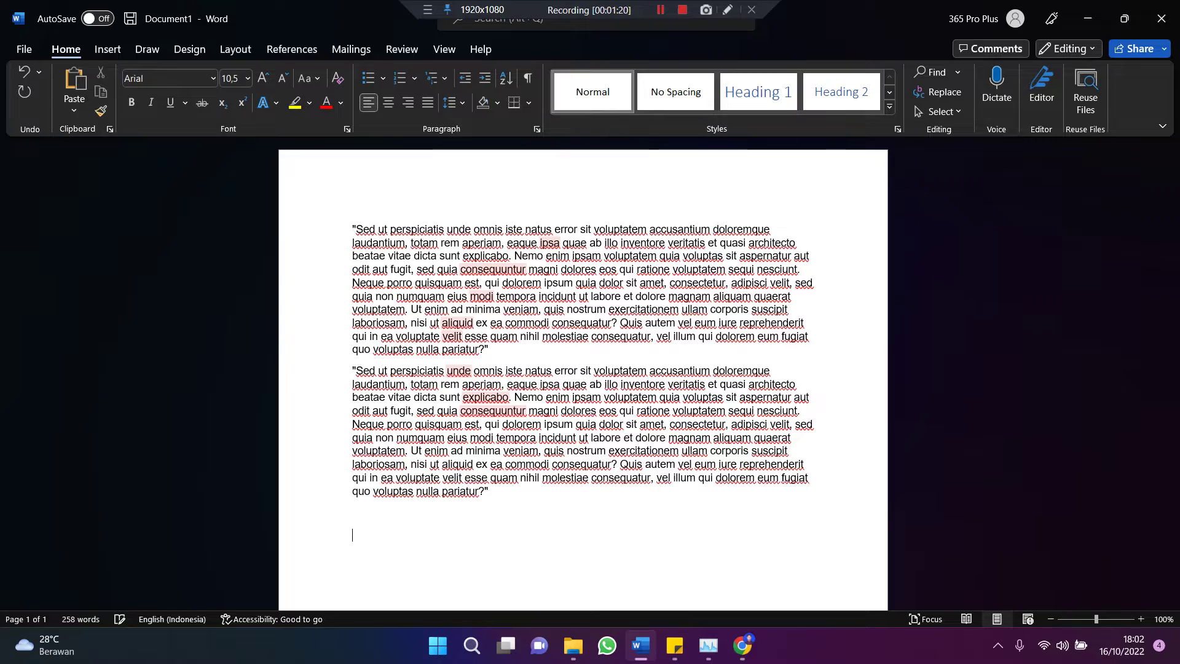
key("ctrl+v")
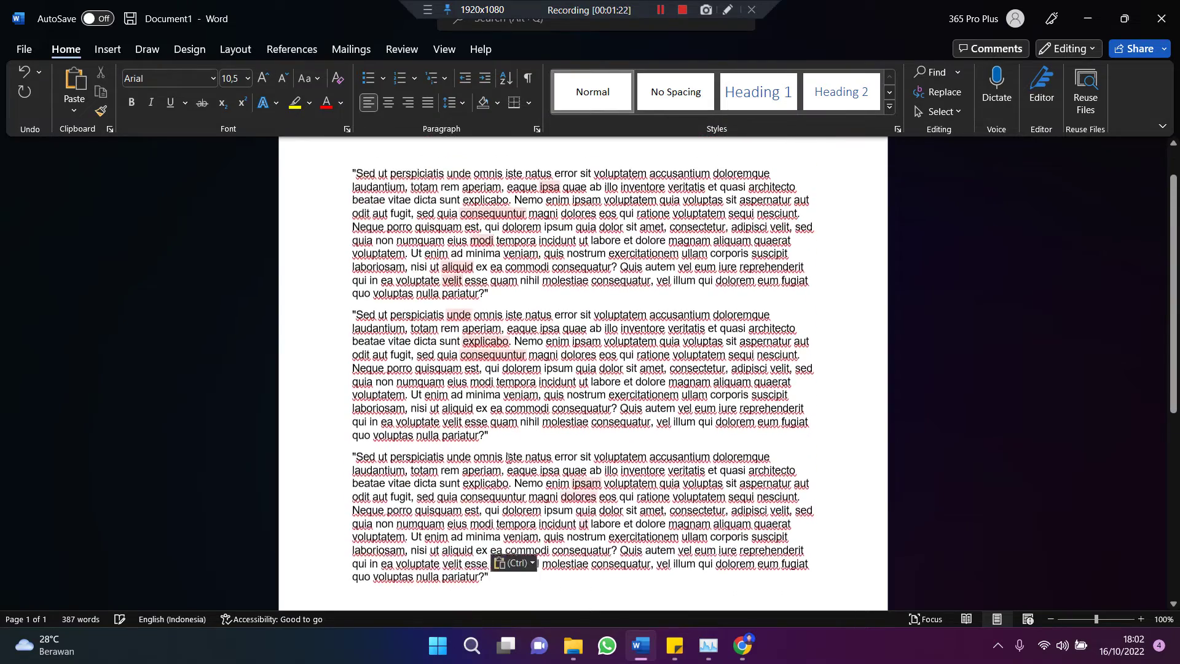
scroll(502, 525, "down", 3)
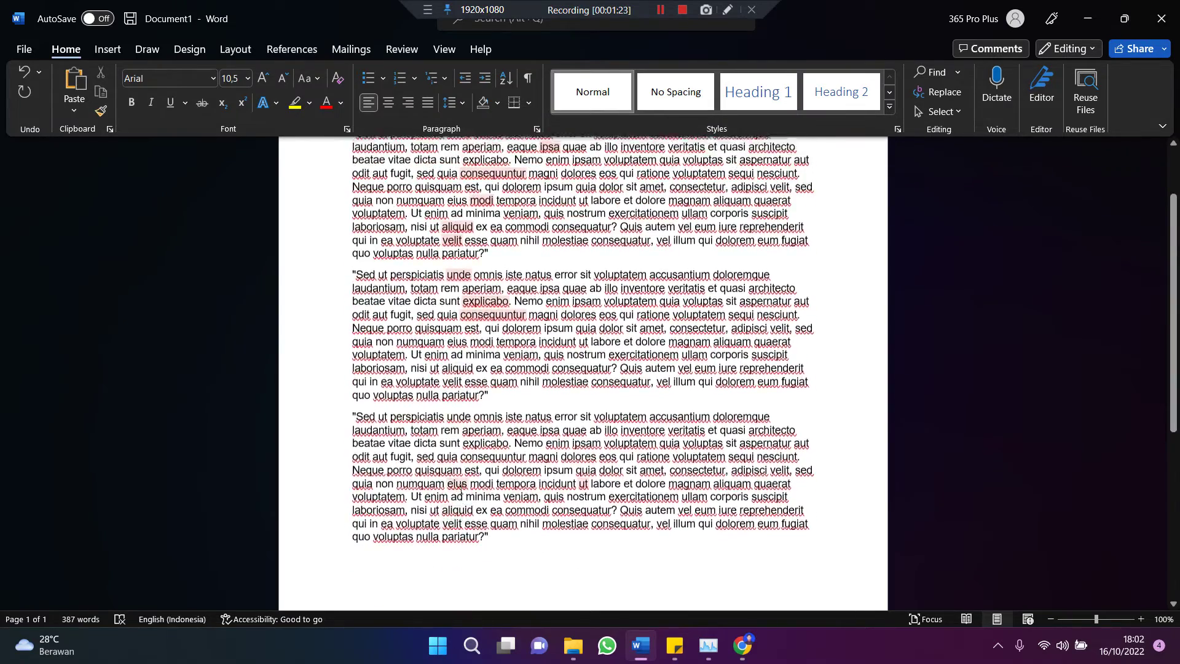
scroll(501, 526, "down", 1)
key("Return")
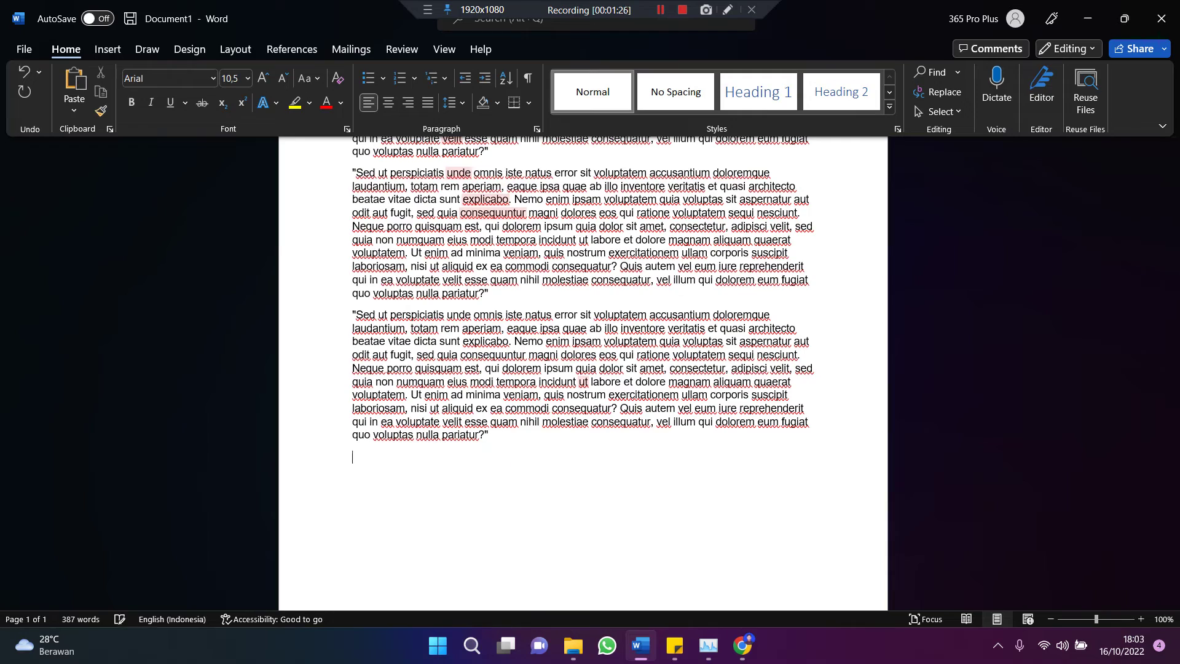
type("\"Sed ut perspiciatis unde omnis iste natus error sit voluptatem accusantium doloremque laudantium, totam rem aperiam, eaque ipsa quae ab illo inventore veritatis et quasi architecto beatae vitae dicta sunt explicabo. Nemo enim ipsam voluptatem quia voluptas sit aspernatur aut odit aut fugit, sed quia consequuntur magni dolores eos qui ratione voluptatem sequi nesciunt. Neque porro quisquam est, qui dolorem ipsum quia dolor sit amet, consectetur, adipisci velit, sed quia non numquam eius modi tempora incidunt ut labore et dolore magnam aliquam quaerat voluptatem. Ut enim ad minima veniam, quis nostrum exercitationem ullam corporis suscipit laboriosam, nisi ut aliquid ex ea commodi consequatur? Quis autem vel eum iure reprehenderit qui in ea voluptate velit esse quam nihil molestiae consequatur, vel illum qui dolorem eum fugiat quo voluptas nulla pariatur?\"")
scroll(569, 436, "down", 1)
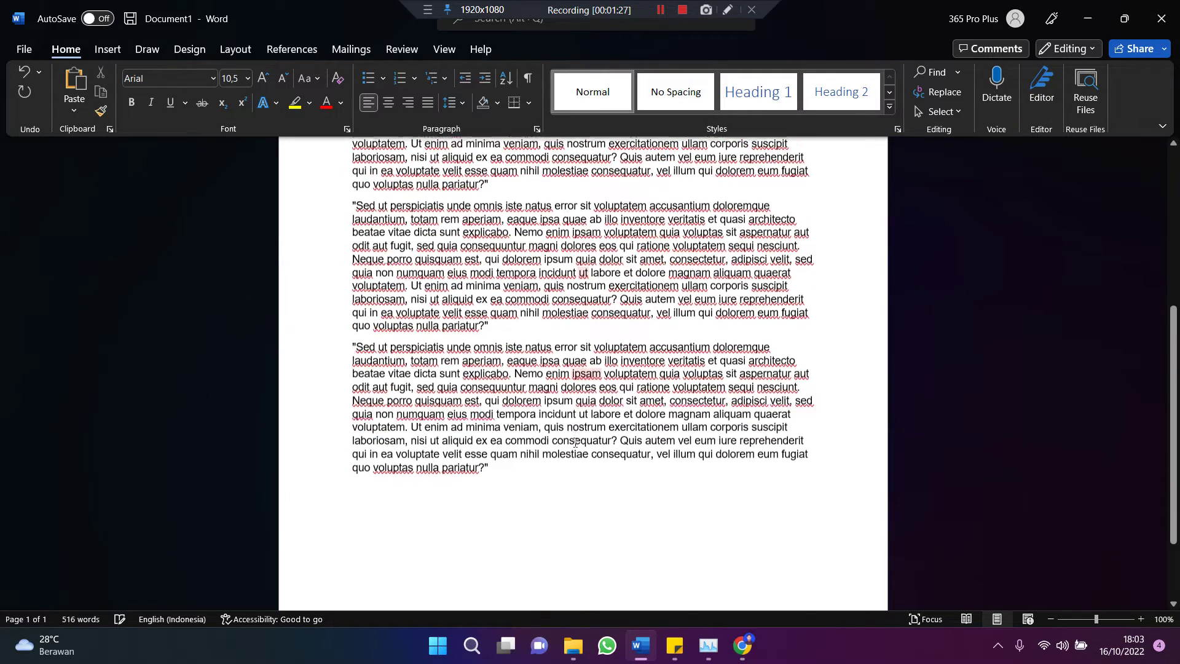
scroll(572, 437, "up", 1)
scroll(572, 437, "up", 1)
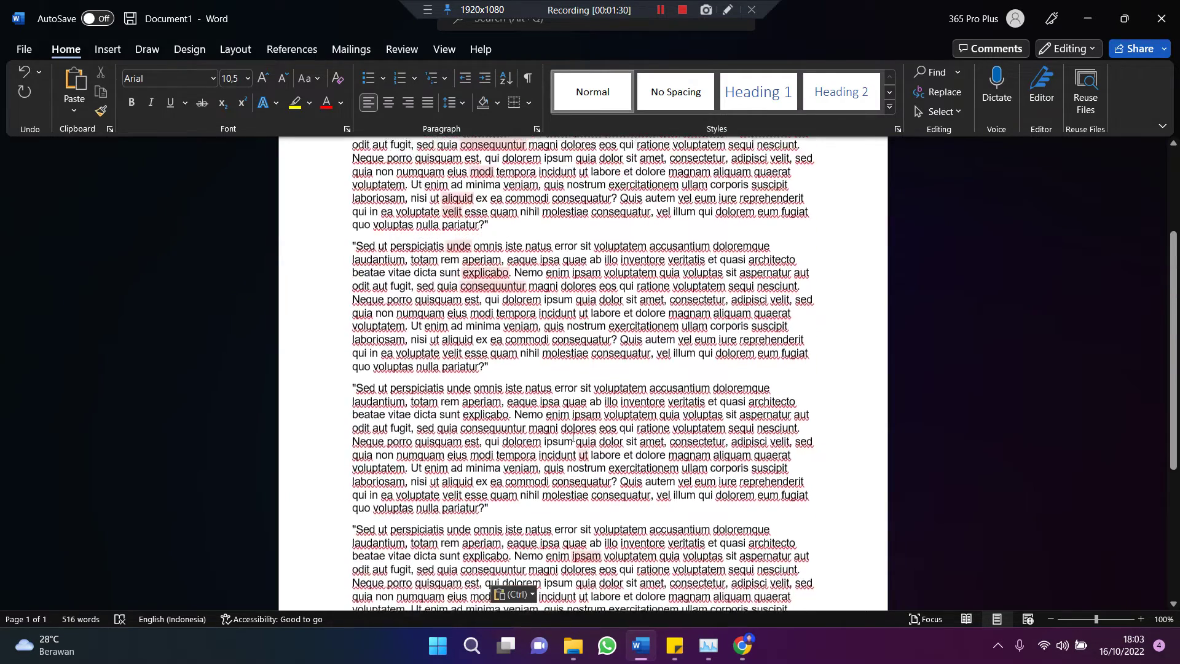
scroll(573, 437, "up", 1)
scroll(573, 436, "up", 1)
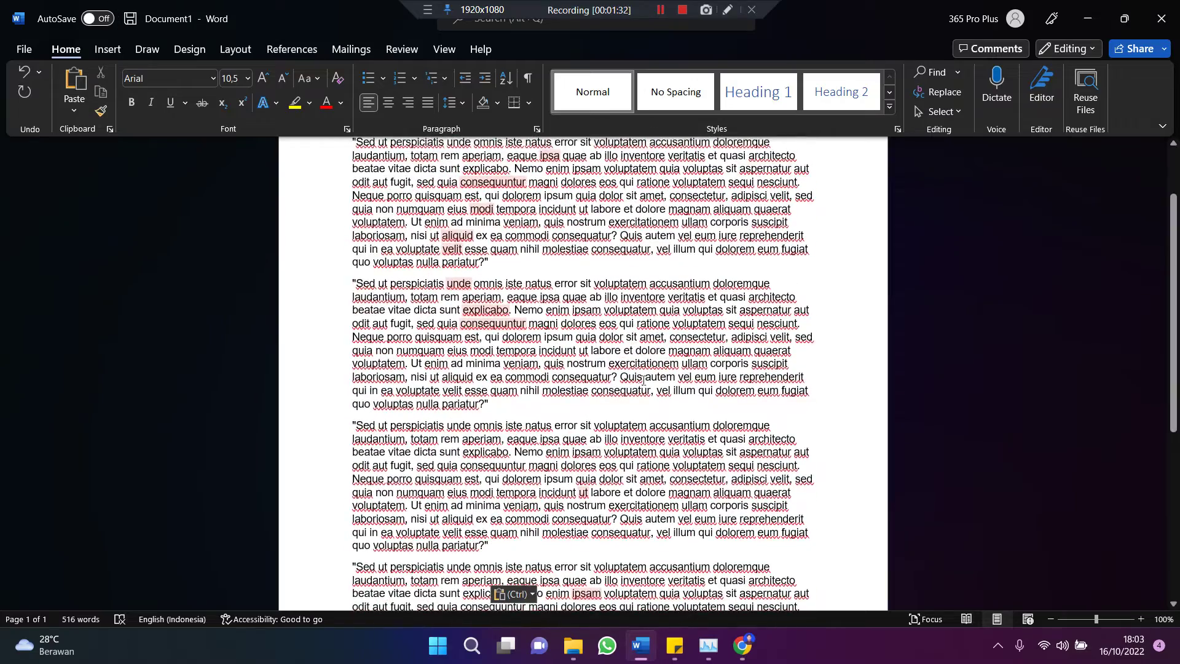
scroll(270, 266, "up", 1)
scroll(271, 265, "up", 2)
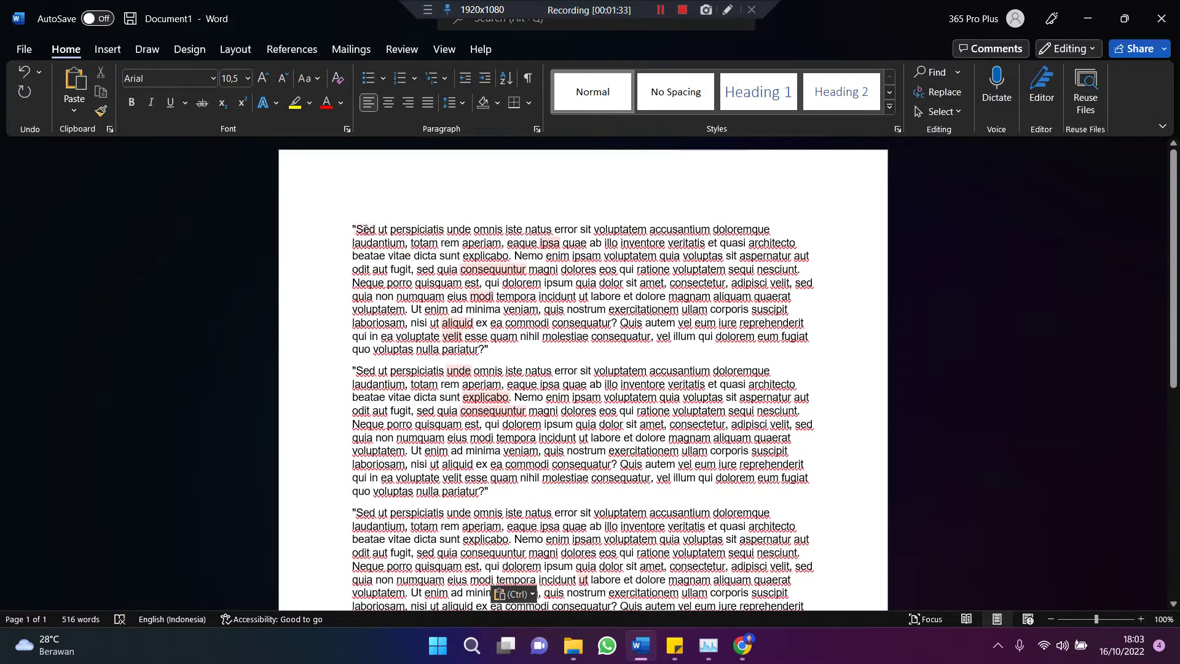
Step: Paste another copy of the Lorem paragraph further down the document
left_click_drag(354, 223, 555, 347)
key("ctrl+c")
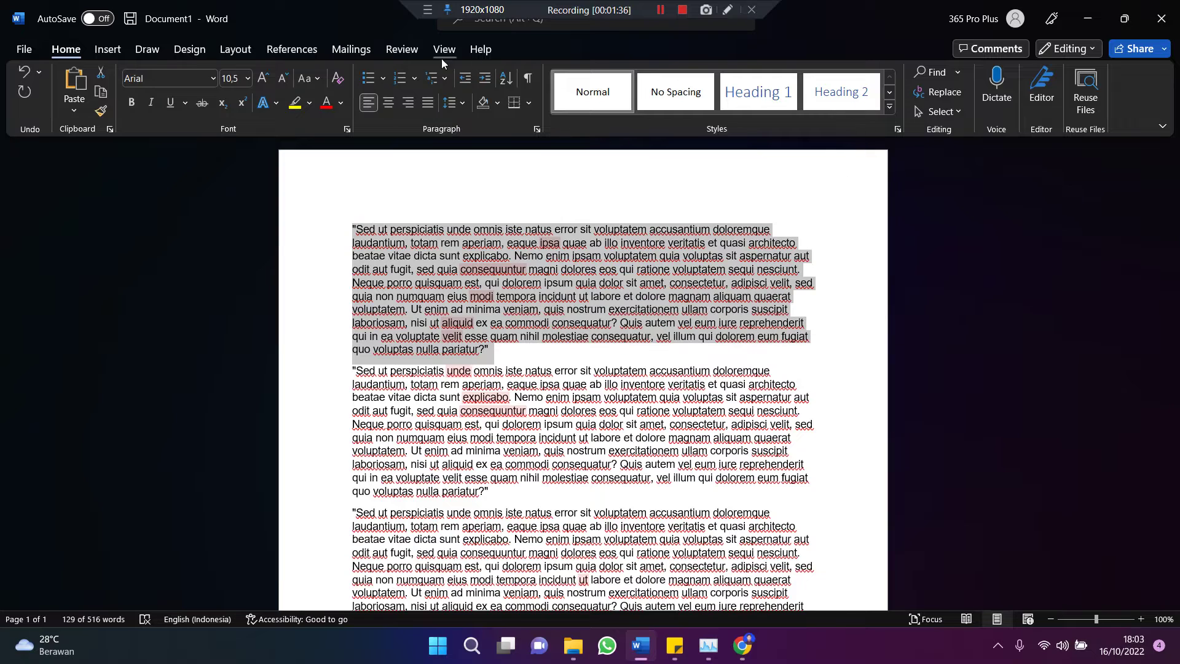
left_click(537, 356)
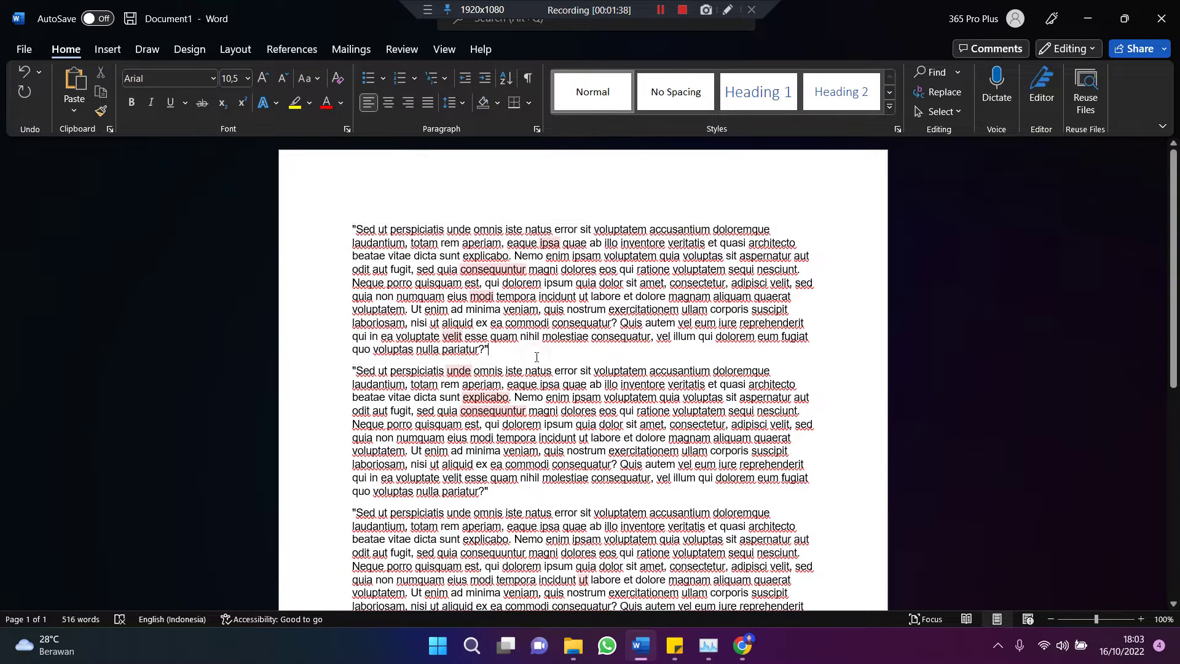
scroll(536, 353, "down", 1)
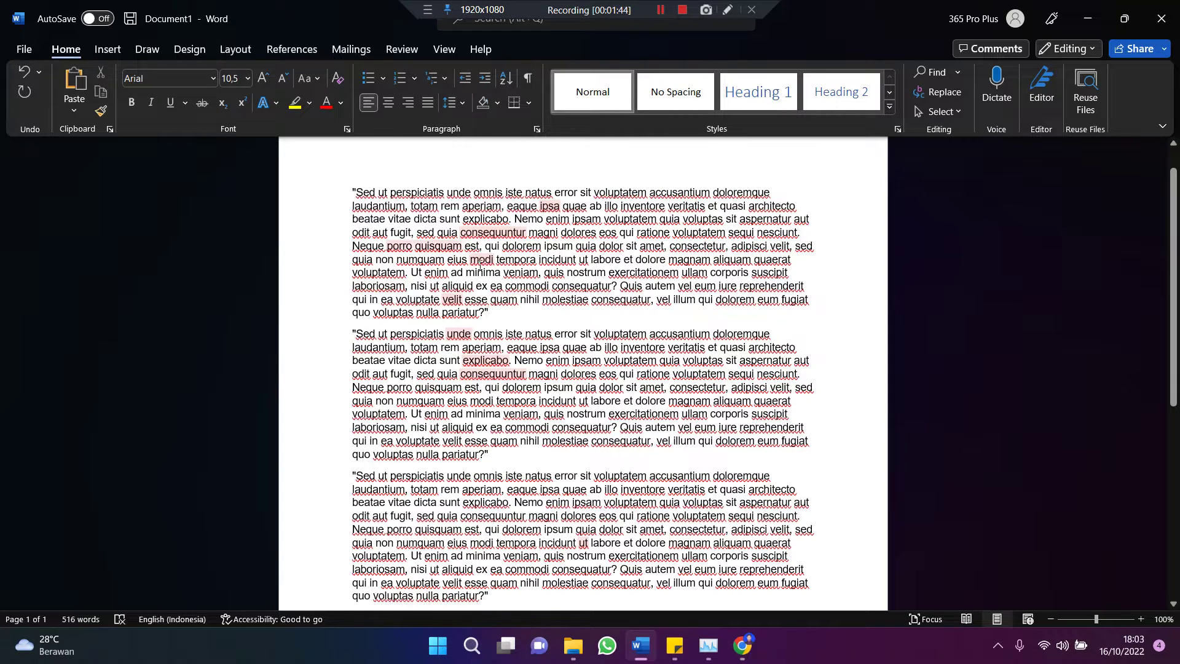
left_click(700, 332)
key("ctrl+v")
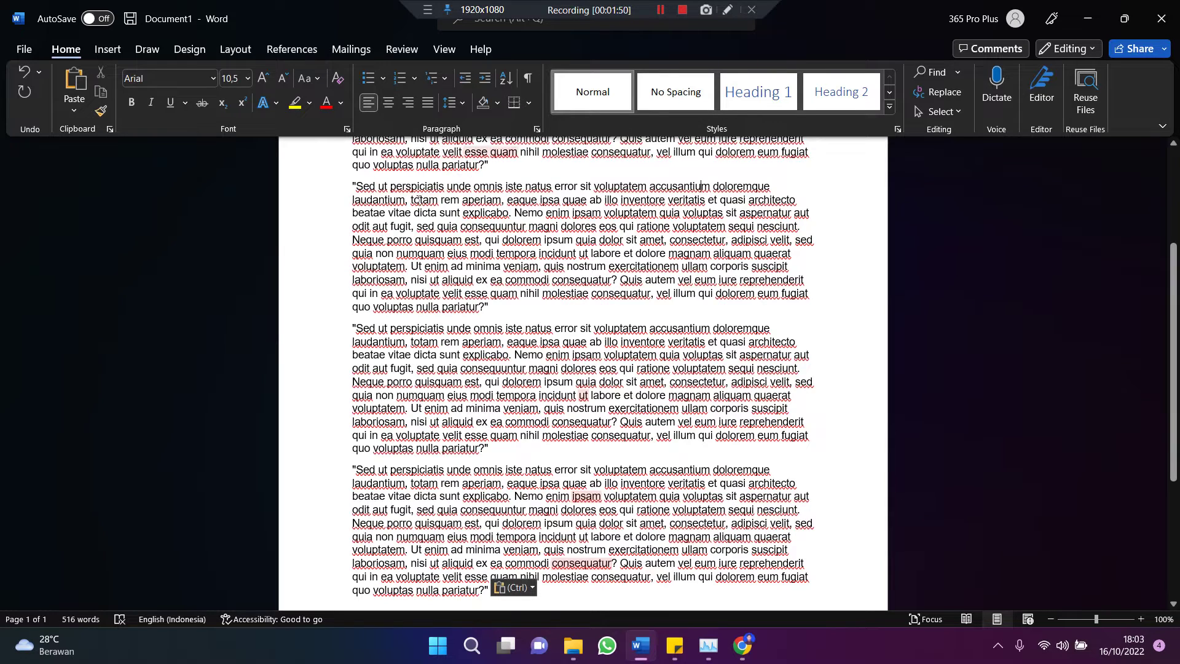
Step: Remove the test lines 'asdasdasdasdasd' and 'asd', then paste another paragraph copy
scroll(465, 308, "up", 3)
scroll(465, 307, "up", 2)
scroll(465, 307, "down", 2)
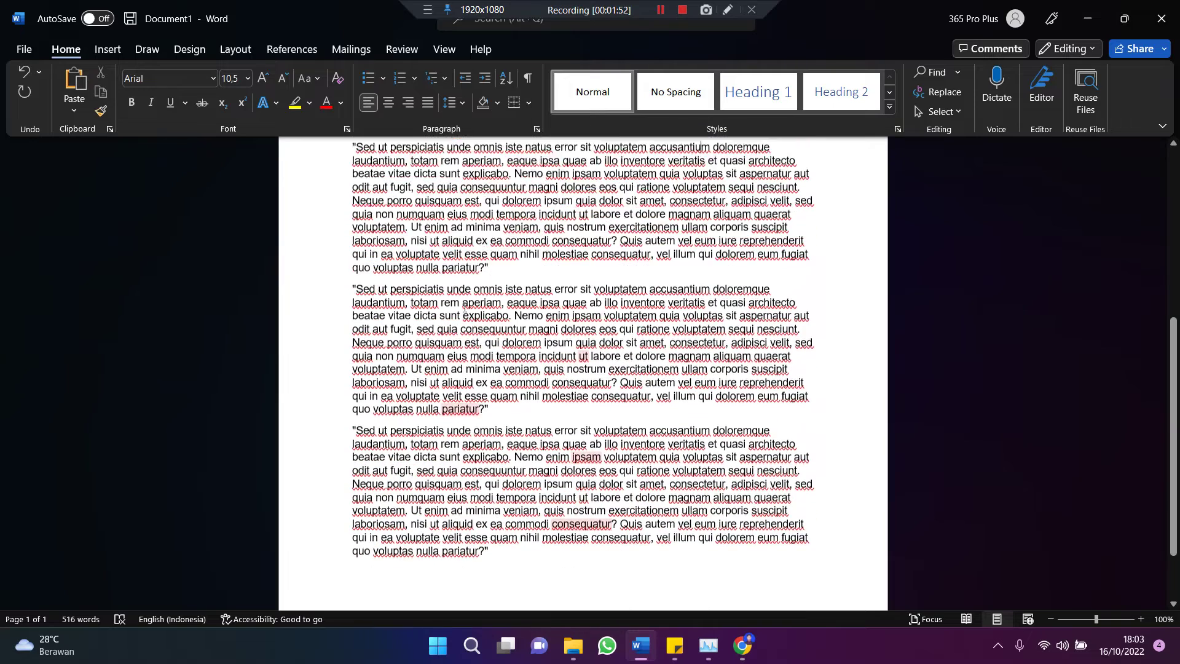
scroll(540, 350, "down", 3)
scroll(609, 387, "down", 2)
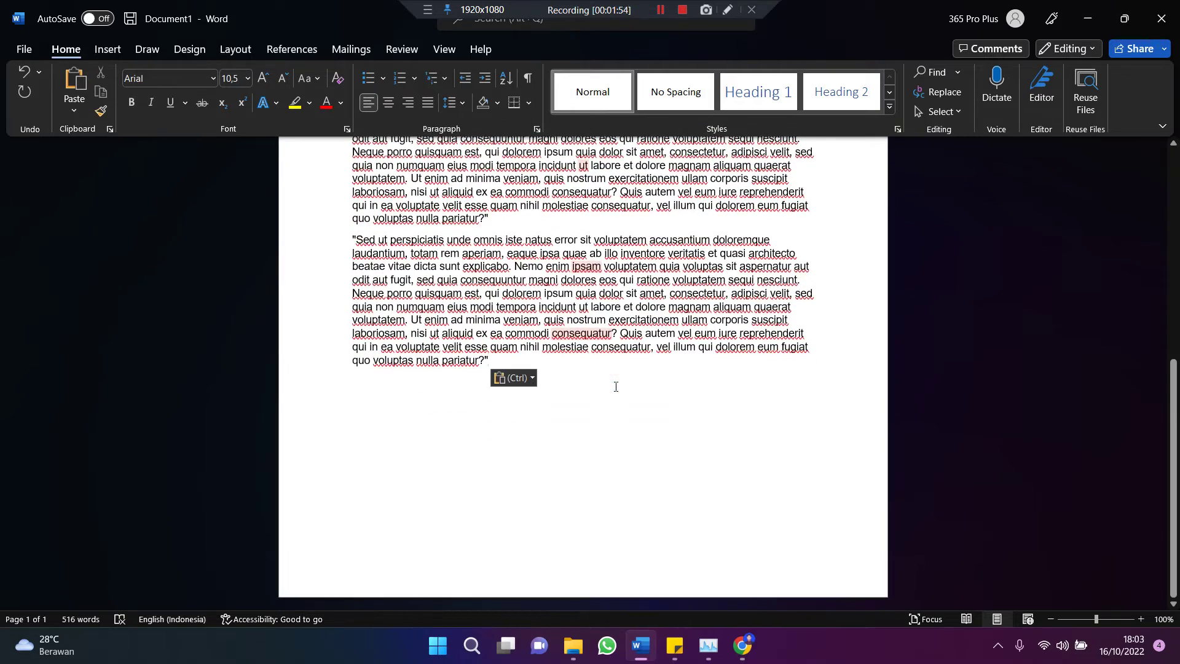
key("Return")
type("asdasdasdasdasd")
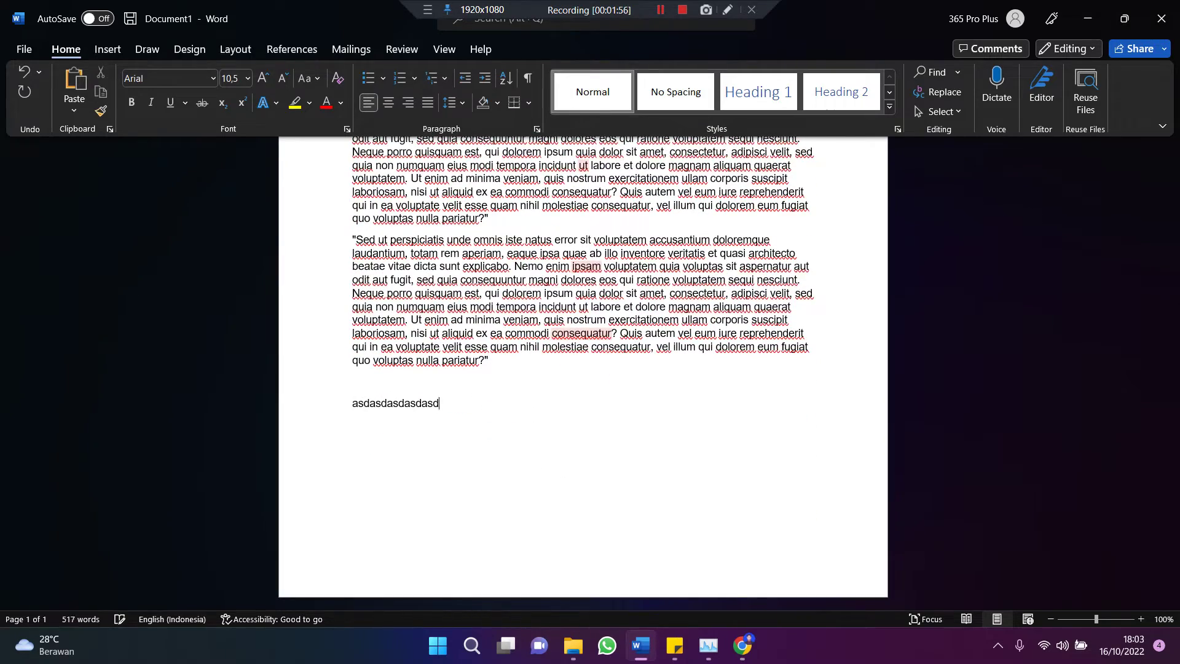
key("Return")
type("asdasdasdasd")
key("Return")
type("asd")
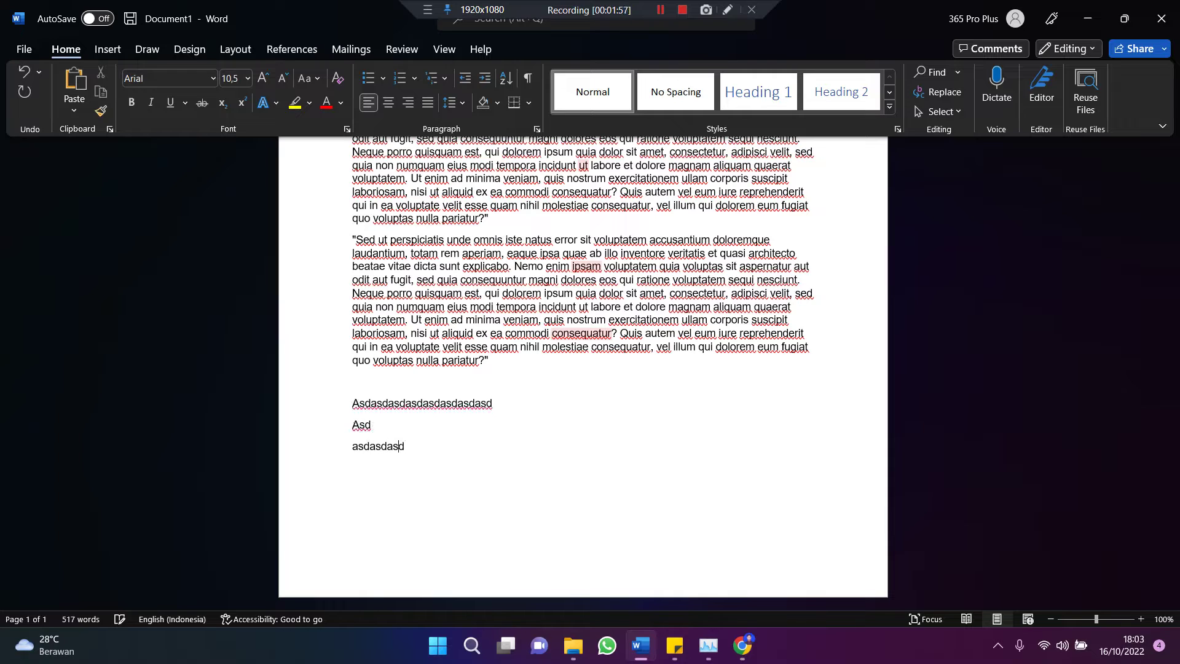
mouse_move(515, 444)
left_mouse_down()
mouse_move(350, 423)
mouse_move(350, 401)
left_mouse_up()
key("BackSpace")
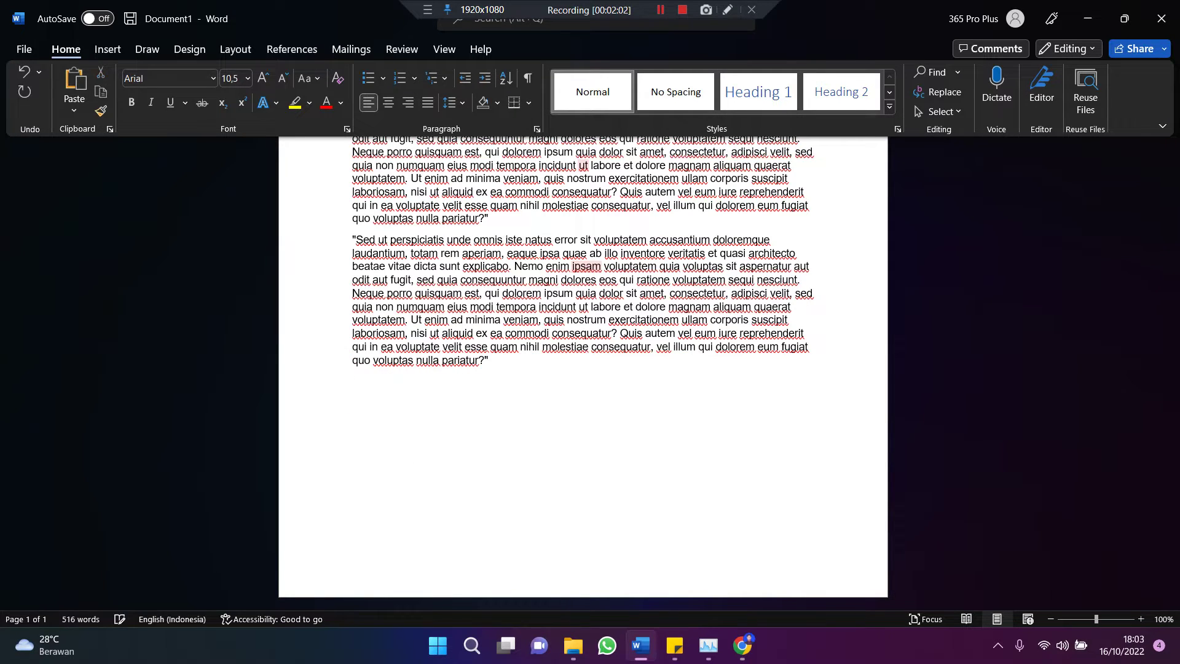
key("ctrl+v")
key("ctrl+v")
key("ctrl+v")
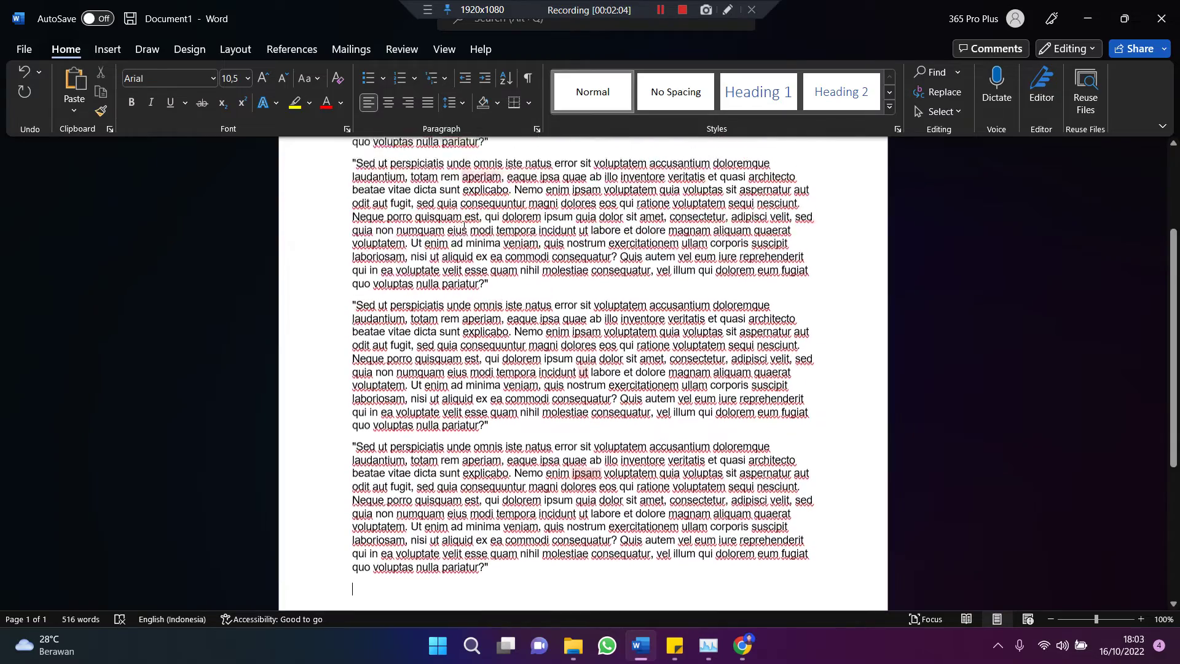
scroll(405, 221, "up", 5)
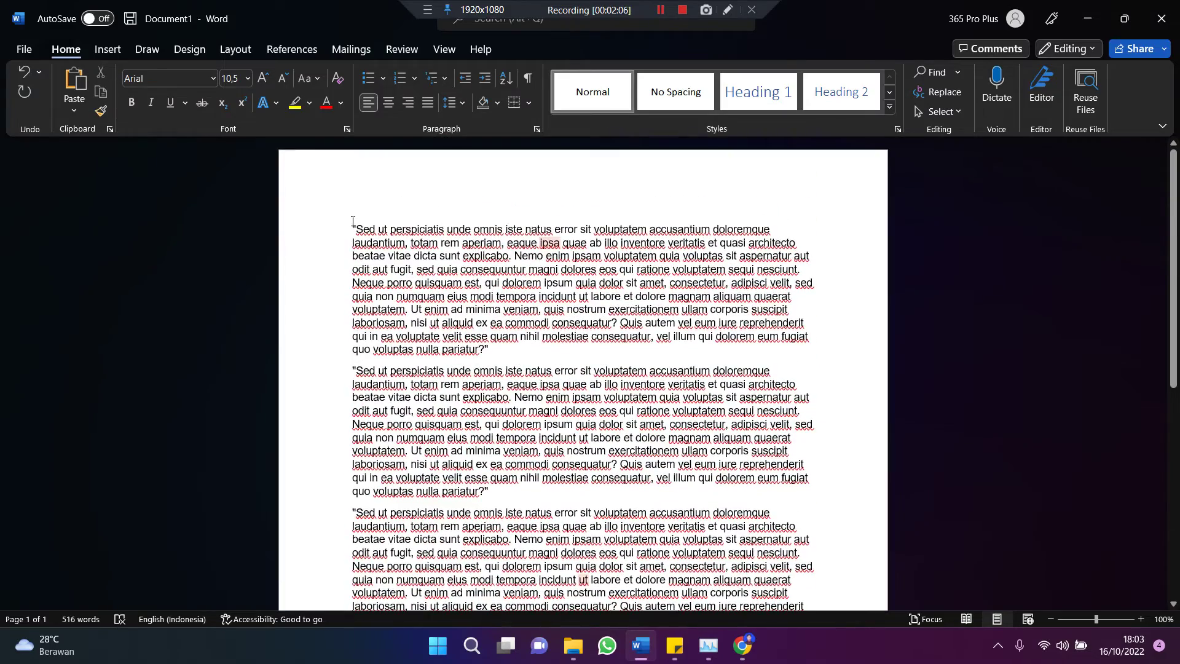
Step: Centre the first paragraph and right-align the second paragraph
left_click_drag(353, 221, 494, 355)
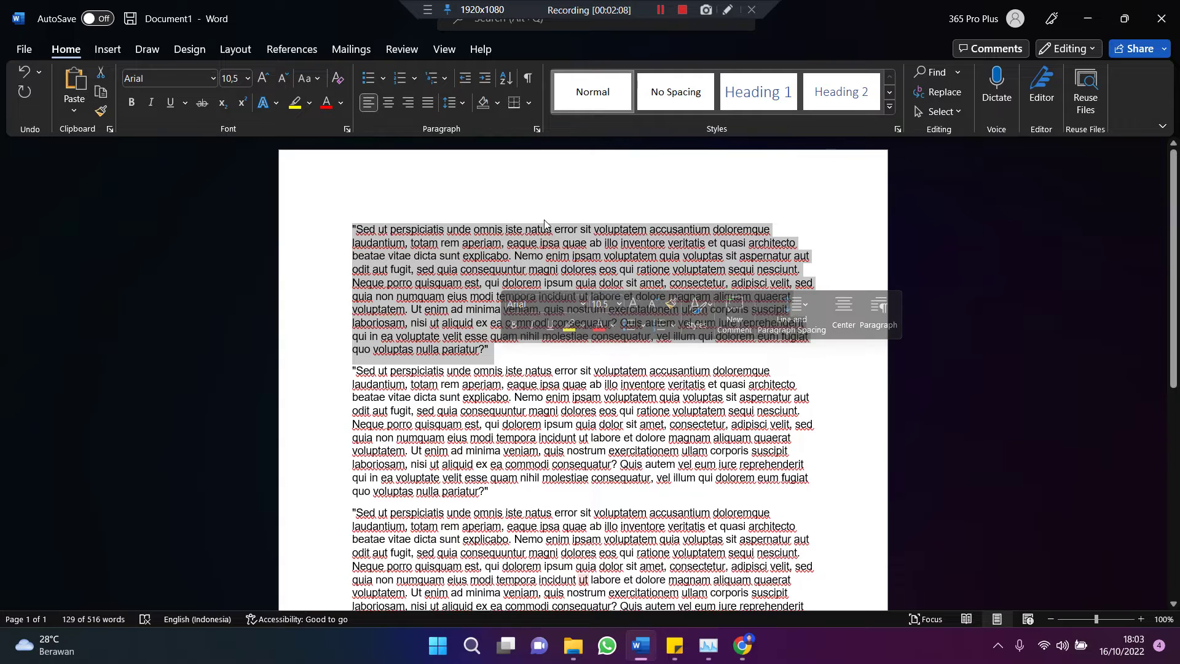
left_click(389, 106)
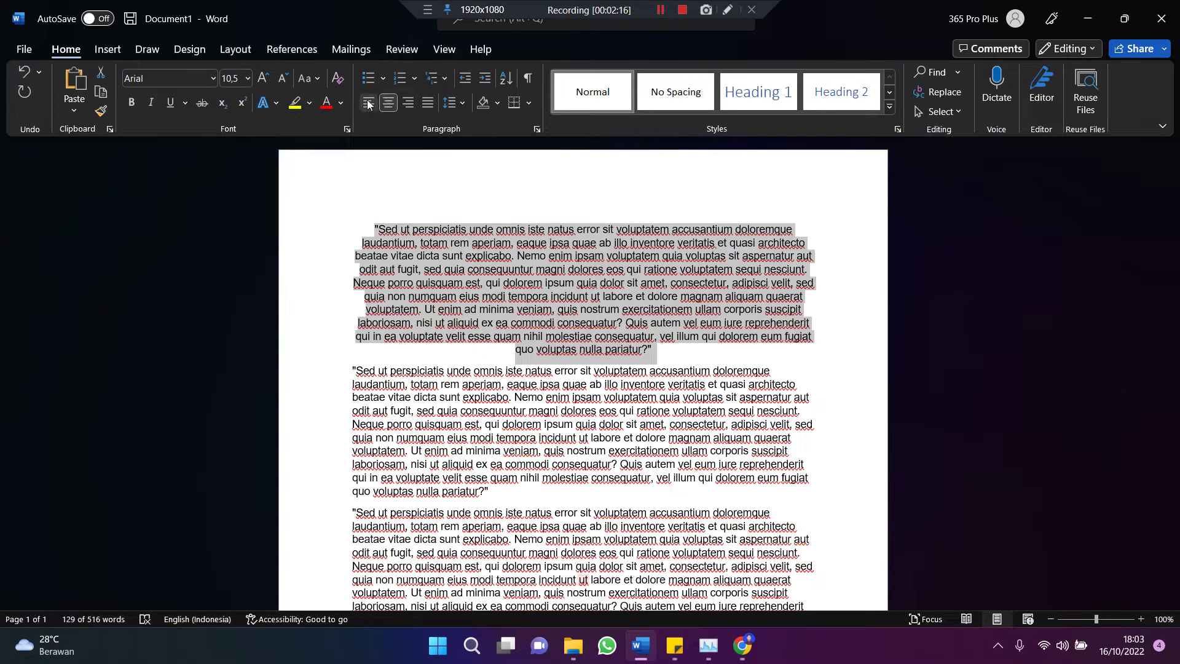
scroll(422, 166, "down", 2)
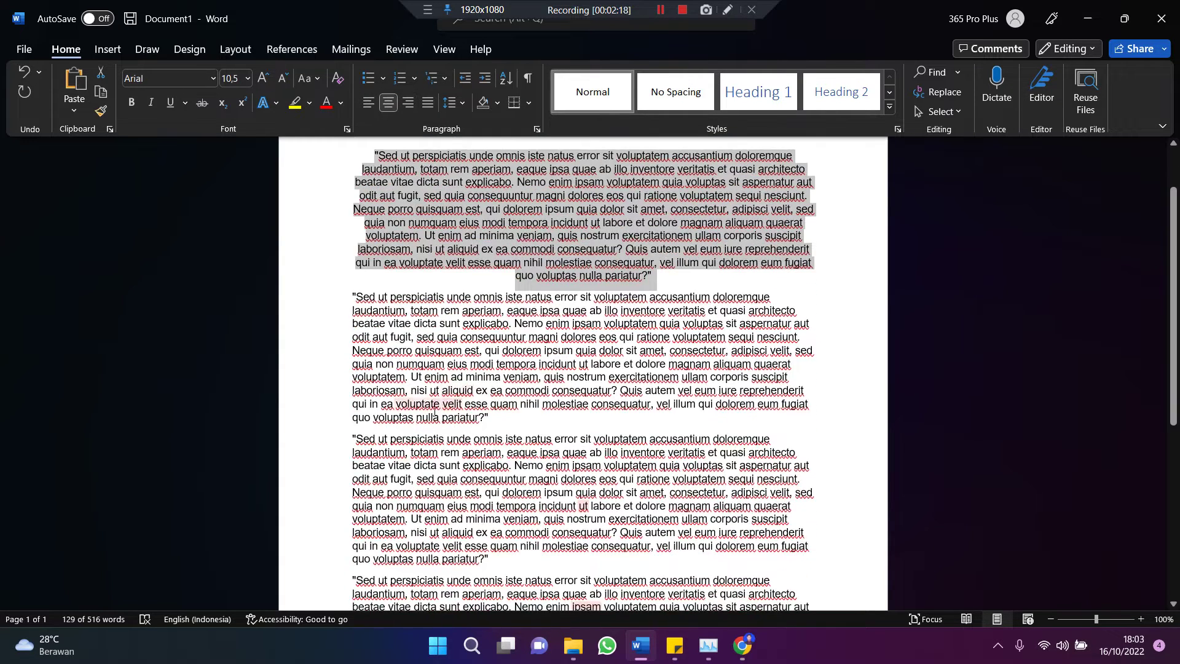
left_click_drag(350, 292, 495, 423)
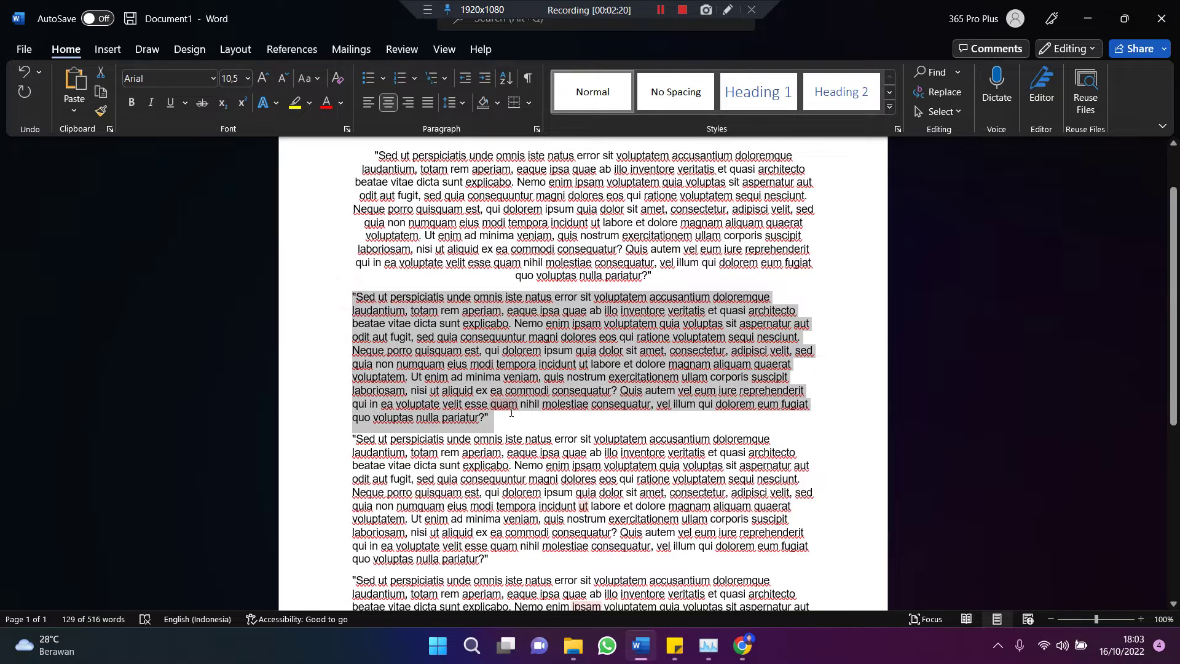
left_click(408, 102)
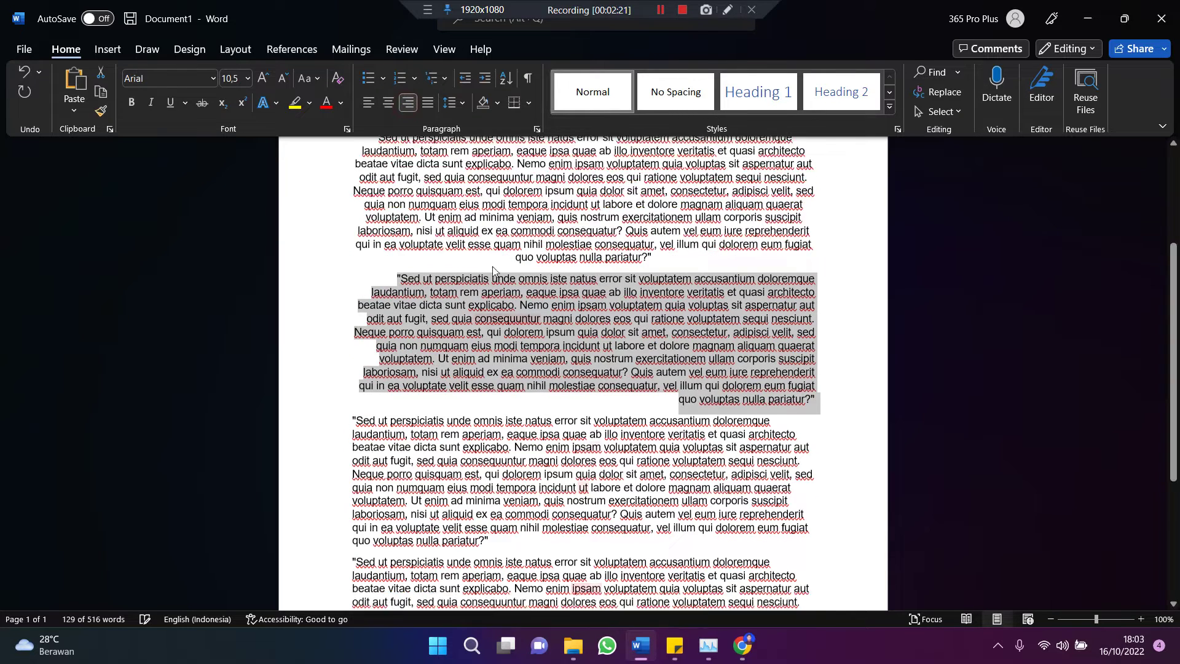
Step: Justify the fourth paragraph so it meets both margins
scroll(329, 281, "down", 4)
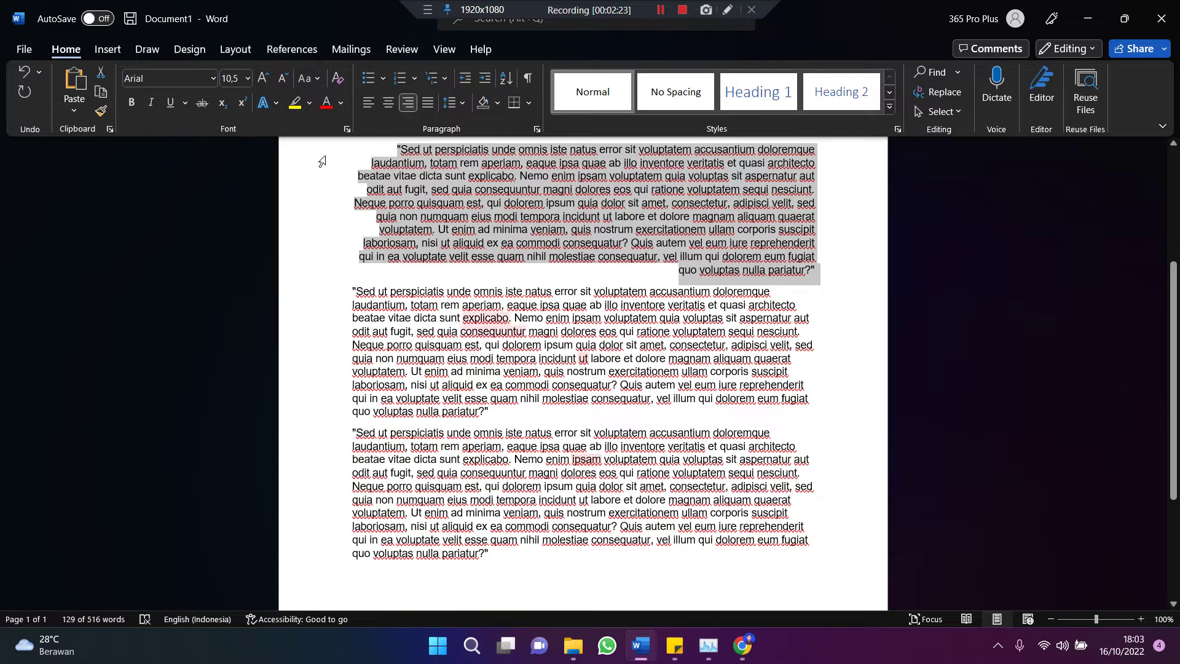
right_click(556, 398)
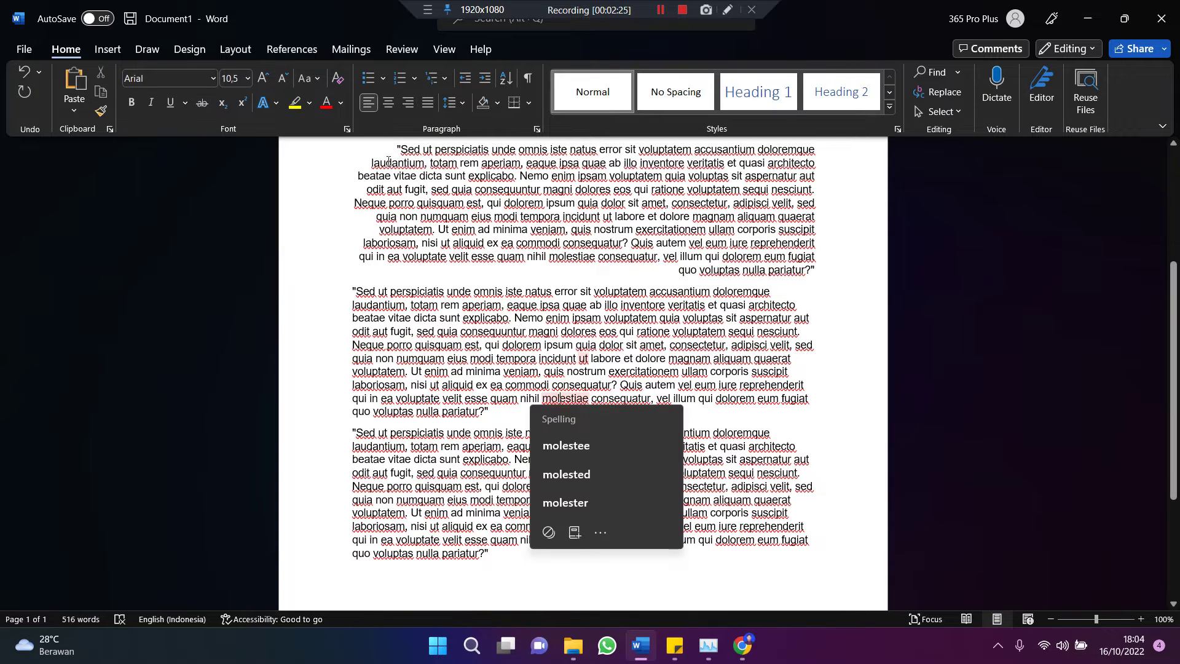
right_click(459, 411)
left_click(510, 403)
scroll(511, 402, "down", 3)
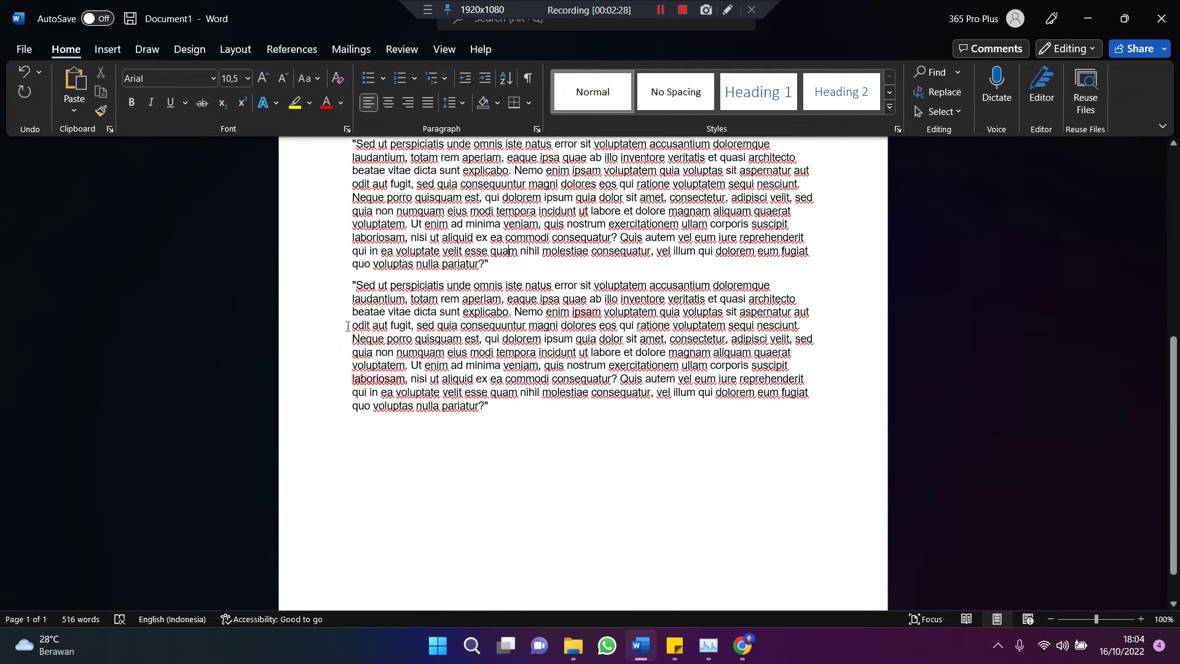
left_click_drag(337, 288, 531, 409)
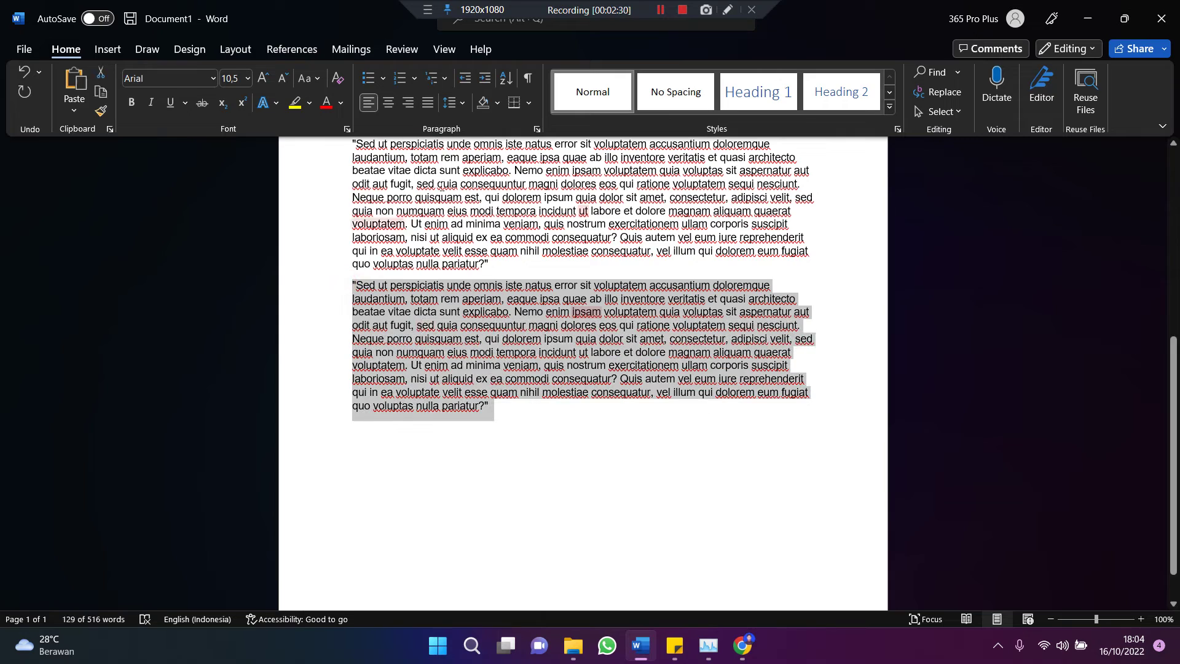
left_click(428, 103)
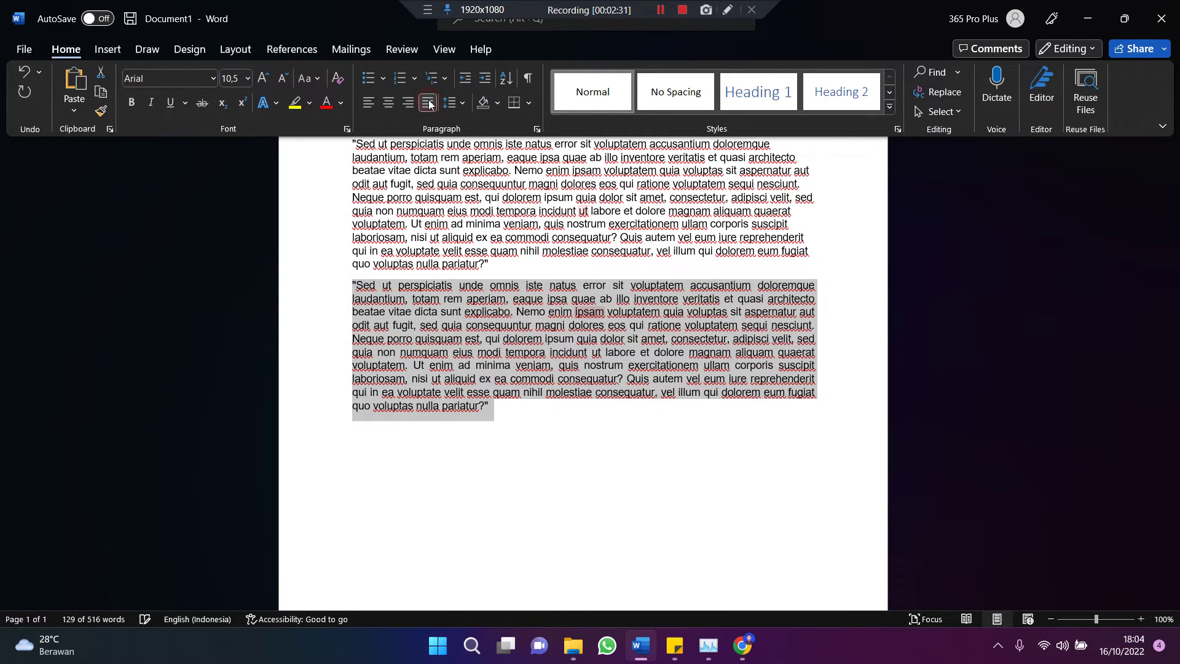
left_click(590, 271)
scroll(590, 271, "up", 2)
scroll(590, 273, "up", 3)
scroll(590, 273, "up", 2)
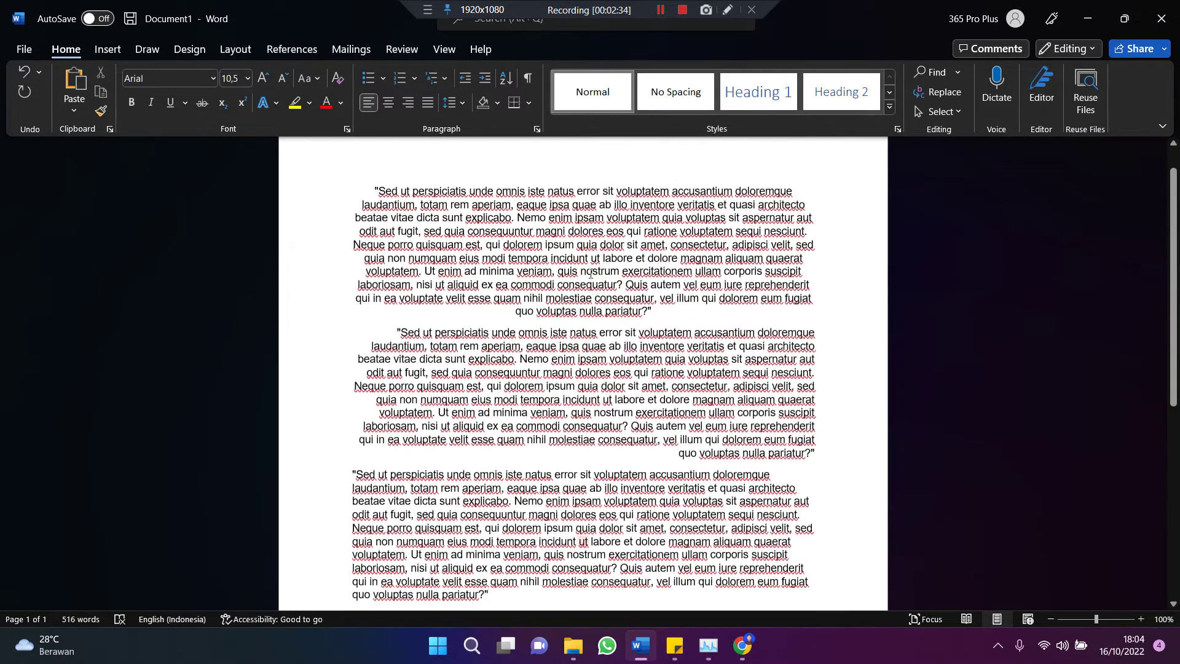
scroll(550, 215, "up", 2)
right_click(561, 230)
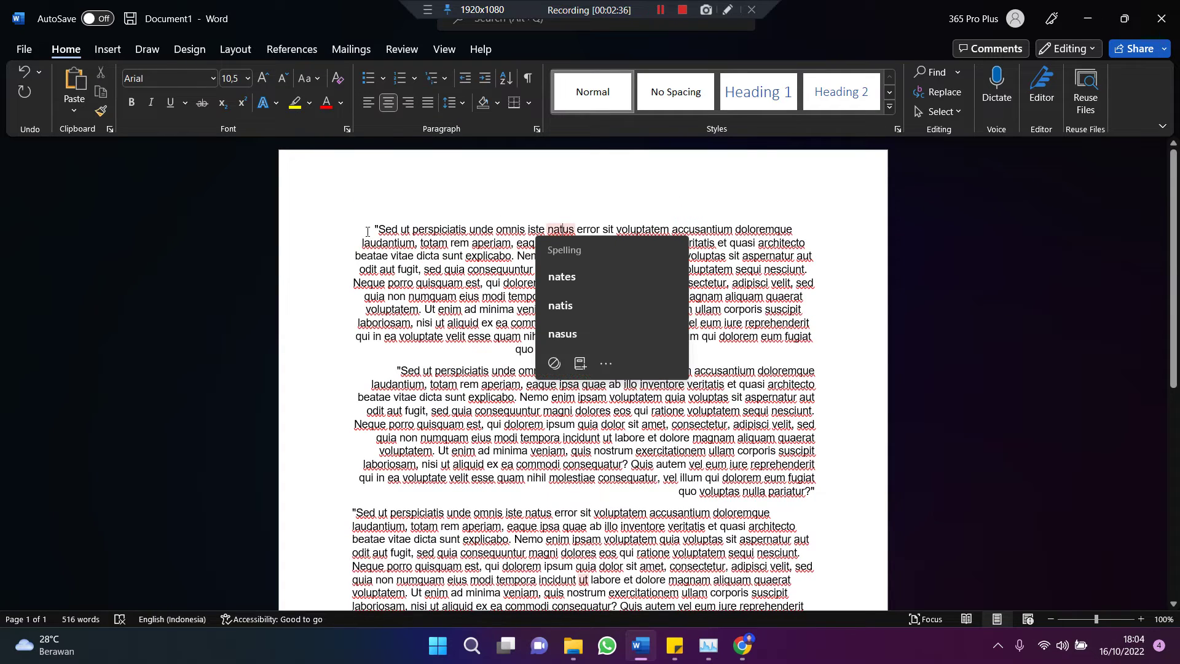
key("Escape")
Step: Type the heading 'RATA TENGAH' in capitals on a new line above the first paragraph
left_click(573, 188)
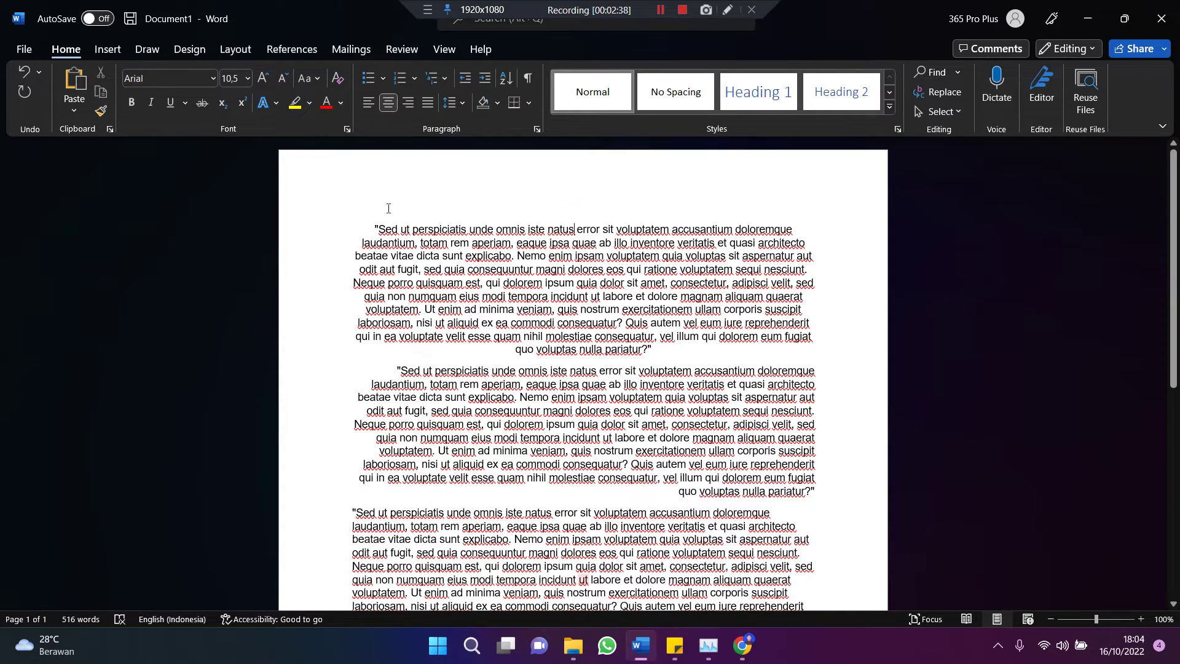
left_click(375, 224)
key("Return")
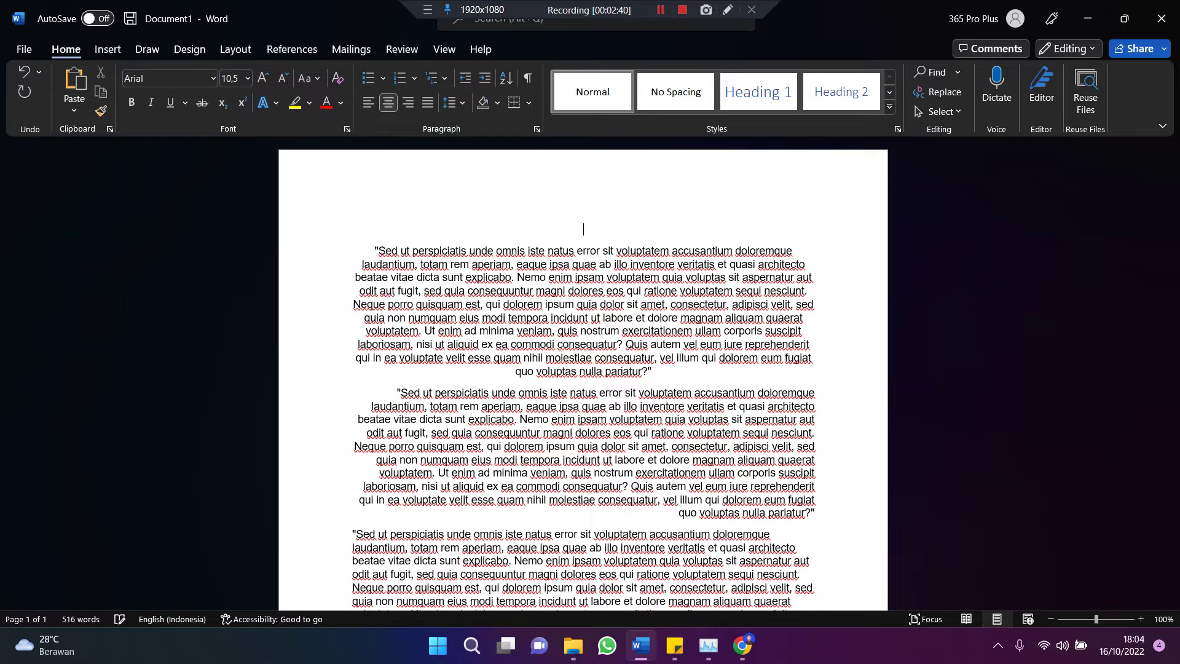
key("Caps_Lock")
type("RATA ")
type("TENGAH")
Step: Make RATA TENGAH bold at 20 pt and add an empty line after the first paragraph
triple_click(372, 222)
key("ctrl+b")
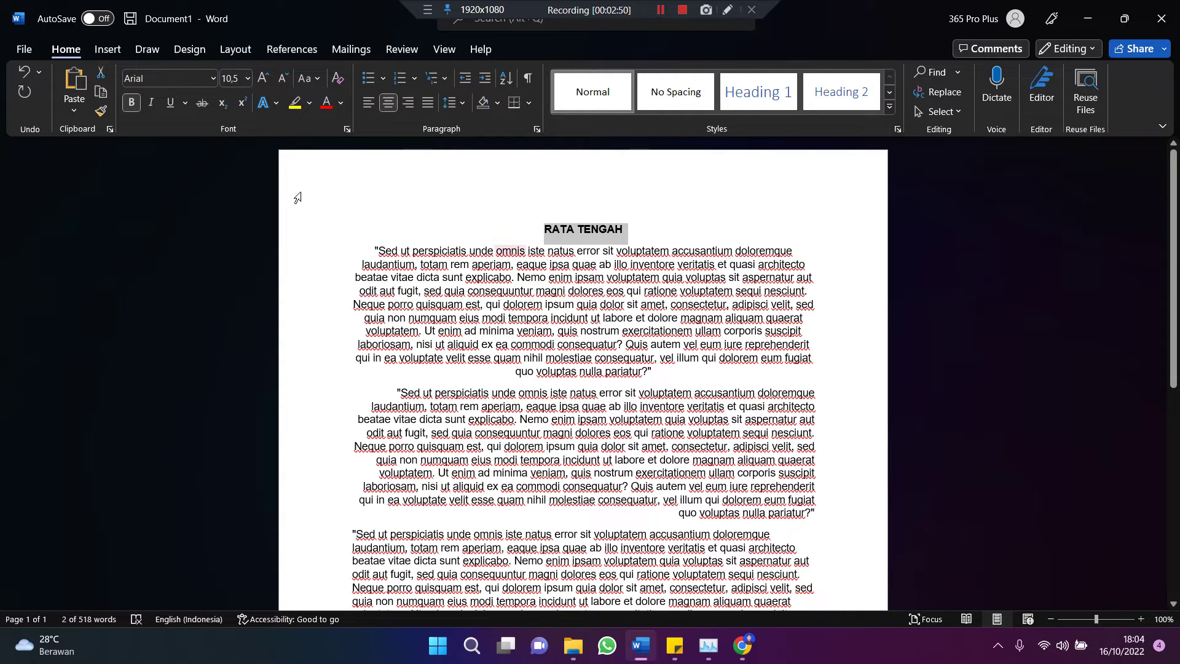
left_click(130, 103)
left_click(131, 103)
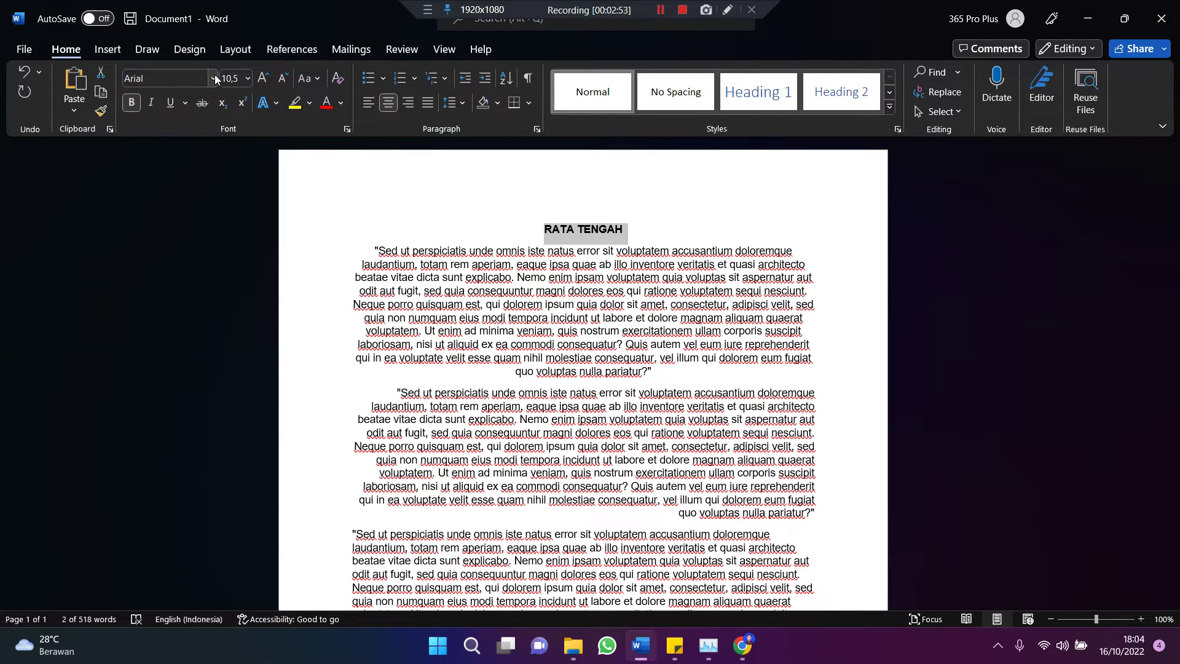
left_click(248, 79)
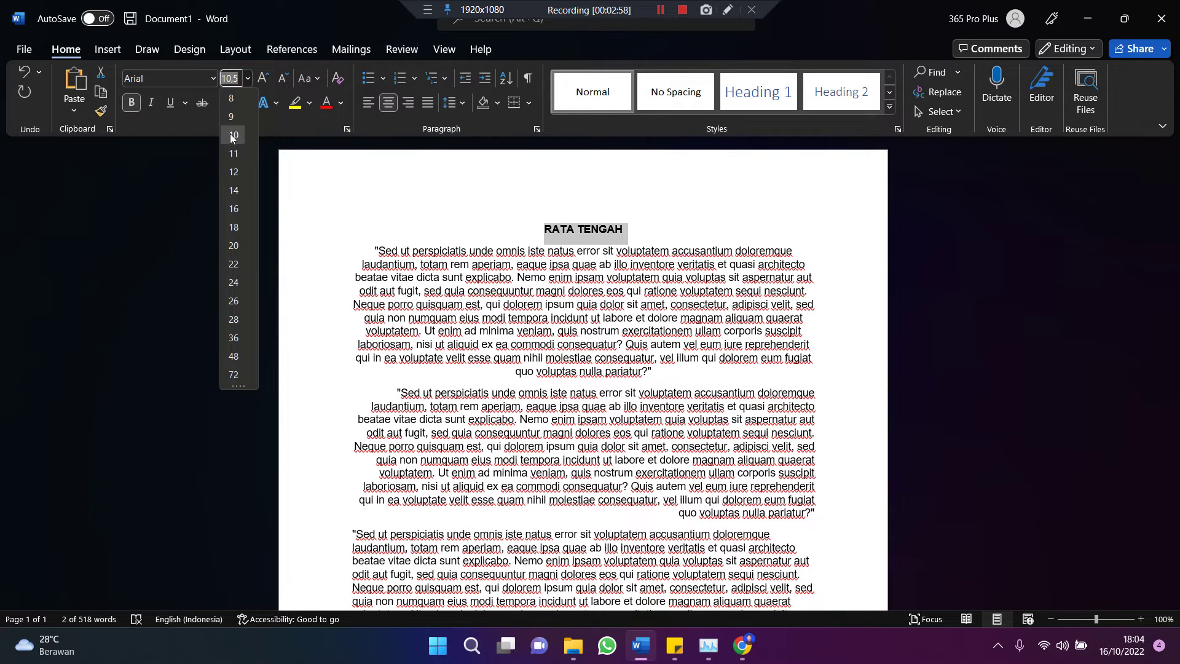
left_click(237, 247)
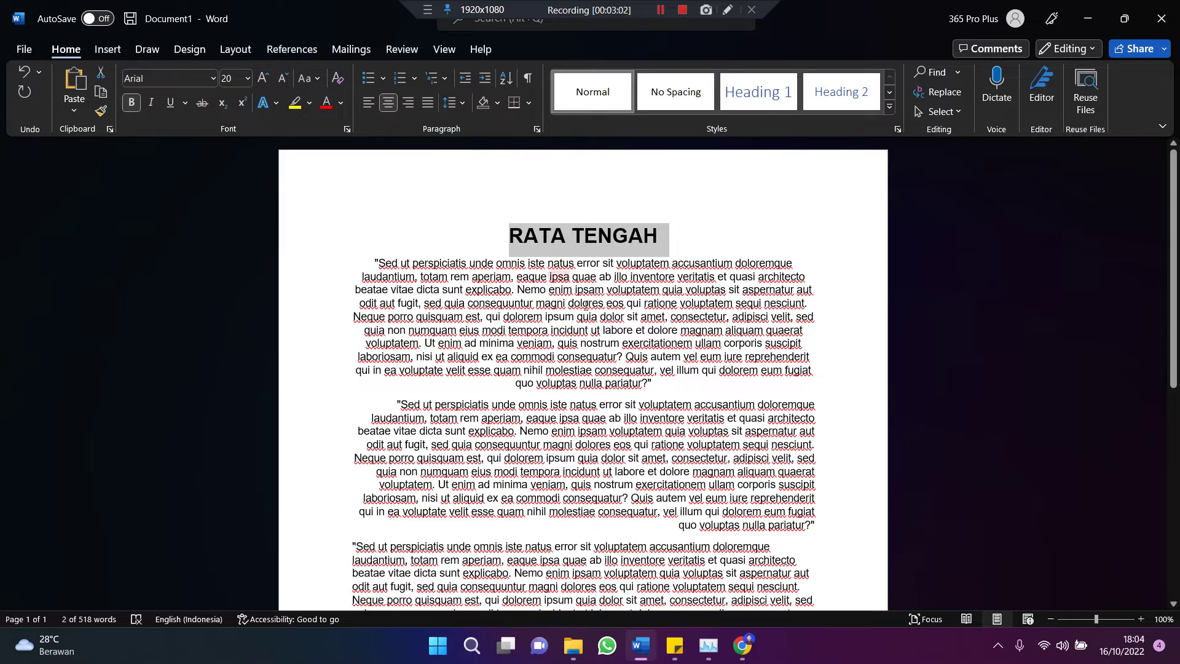
left_click(662, 386)
key("Return")
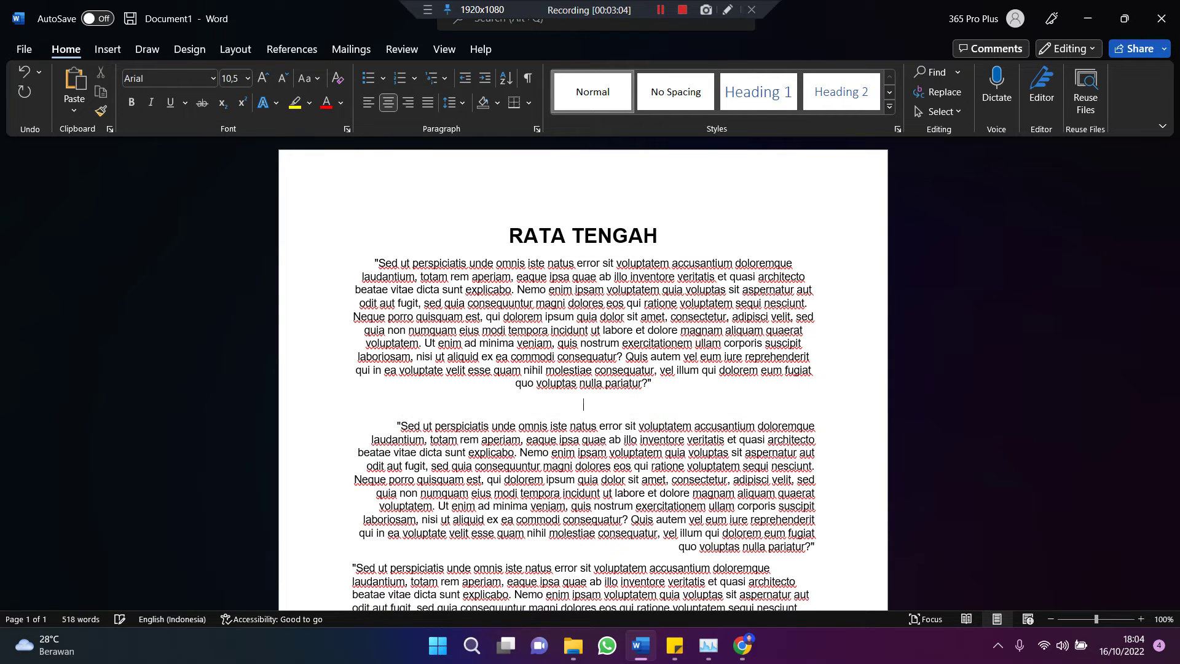
Step: Type 'RATA KANAN' above the second paragraph and make it bold at 20 pt
type("RATA ")
type("KANAN")
key("shift+Home")
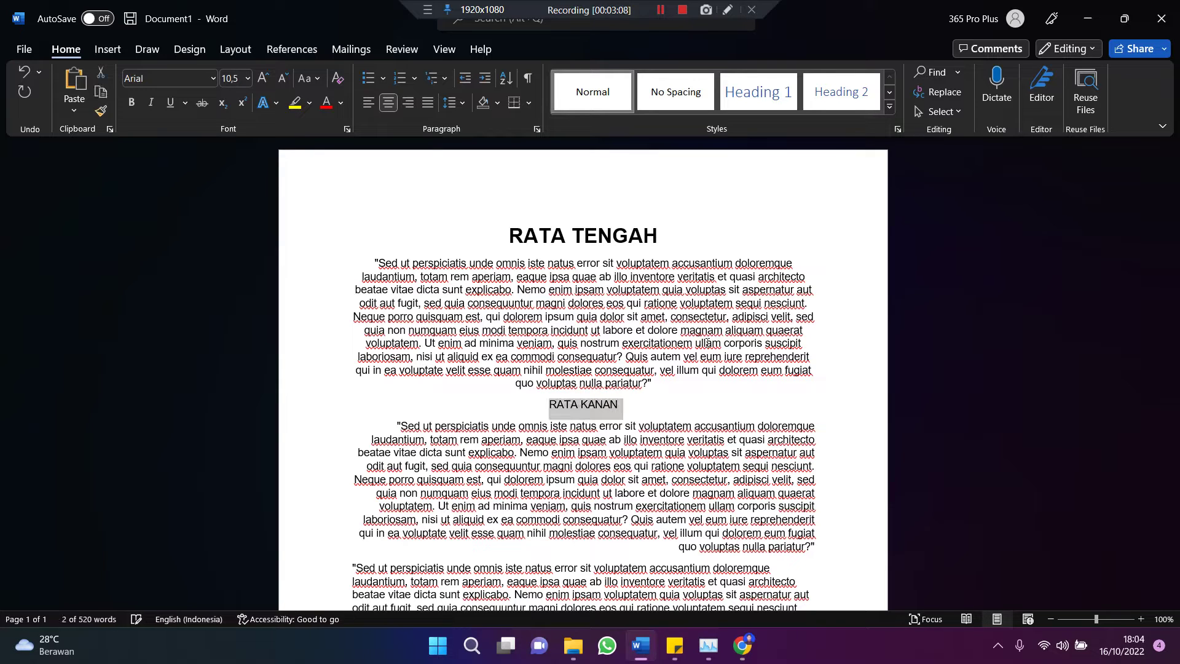
key("ctrl+b")
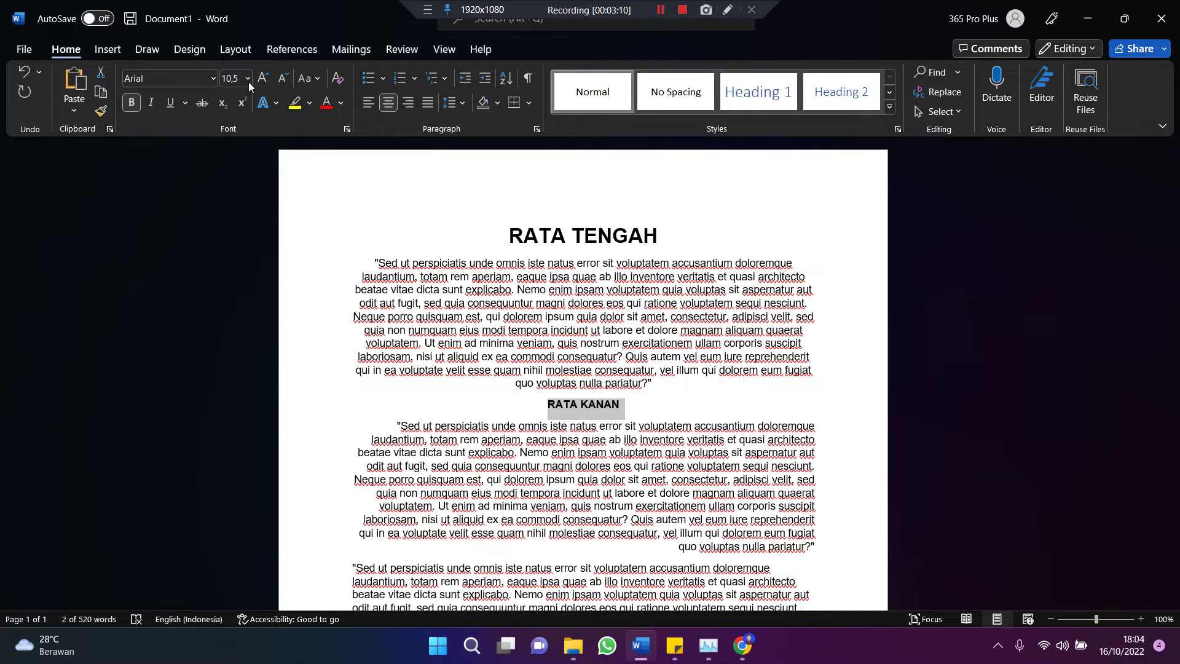
left_click(618, 239)
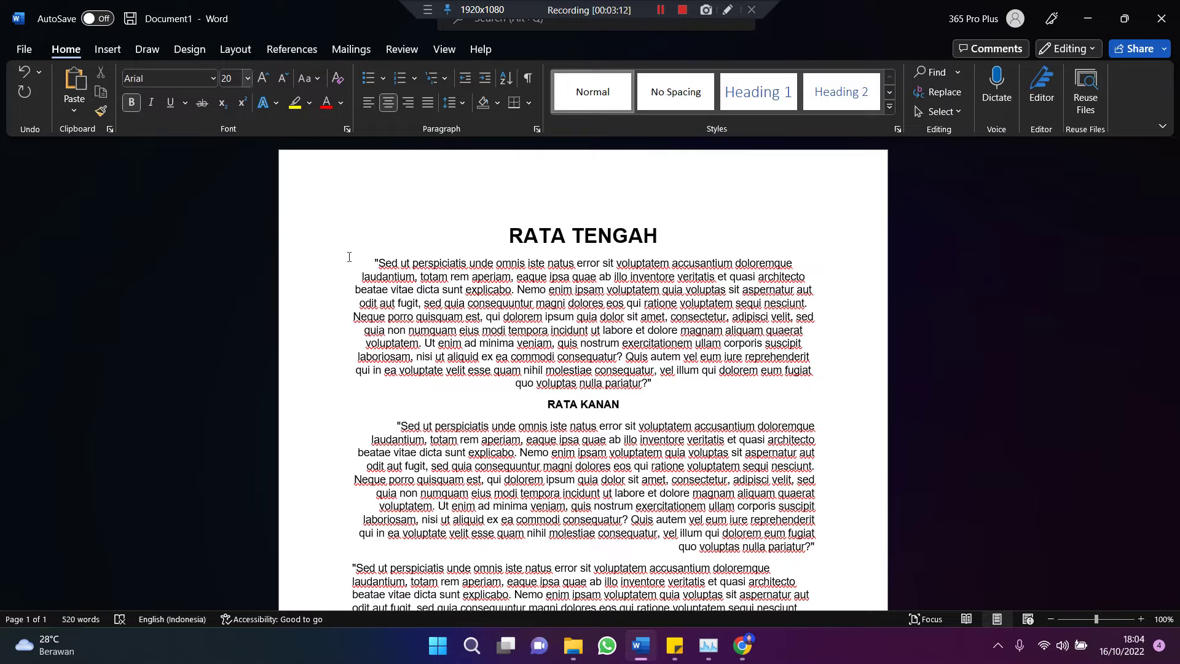
left_click_drag(633, 403, 550, 403)
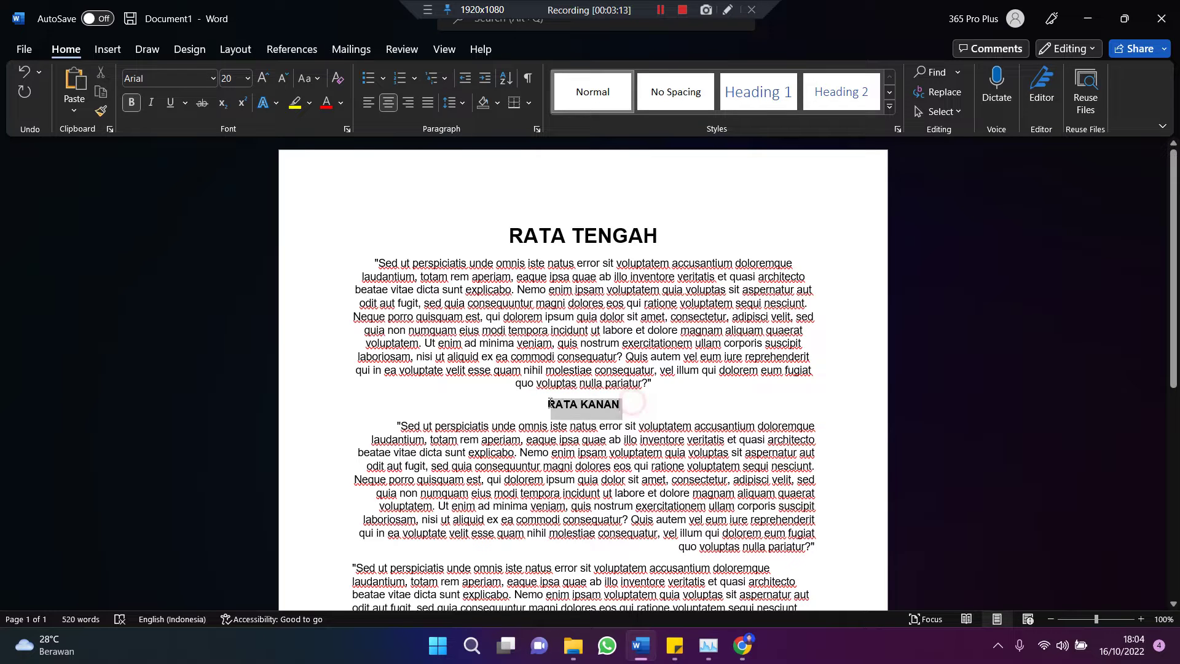
left_click(247, 78)
left_click(234, 246)
Step: Move the insertion point to the start of the third paragraph
scroll(629, 399, "down", 5)
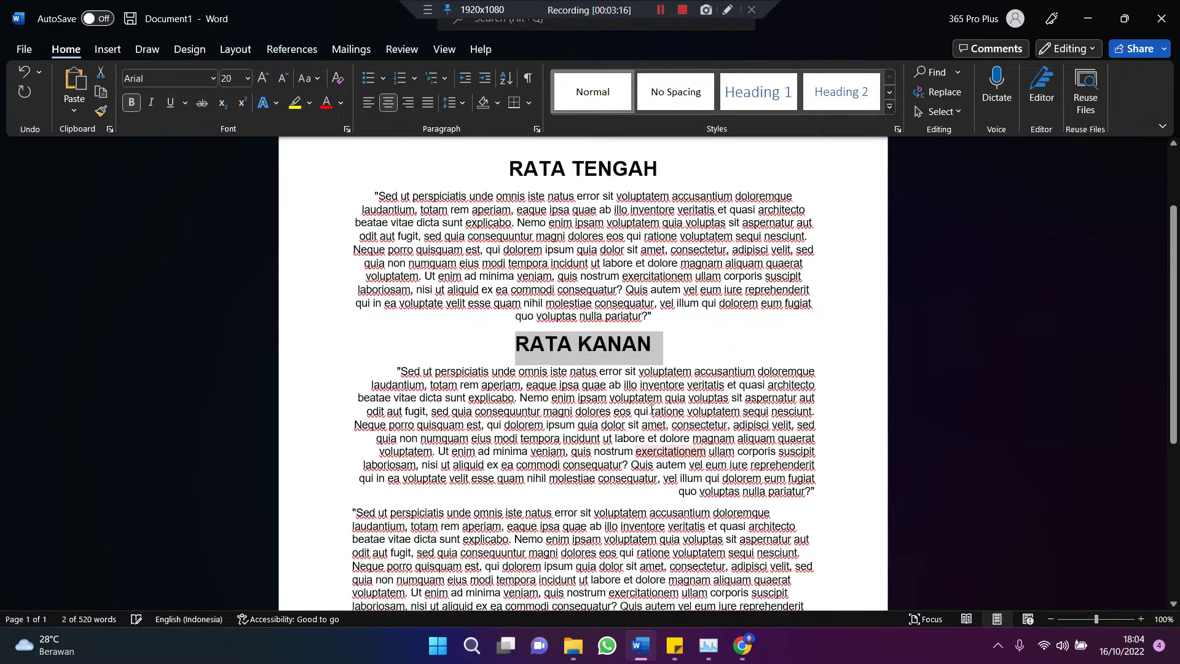
scroll(630, 399, "down", 1)
left_click(562, 380)
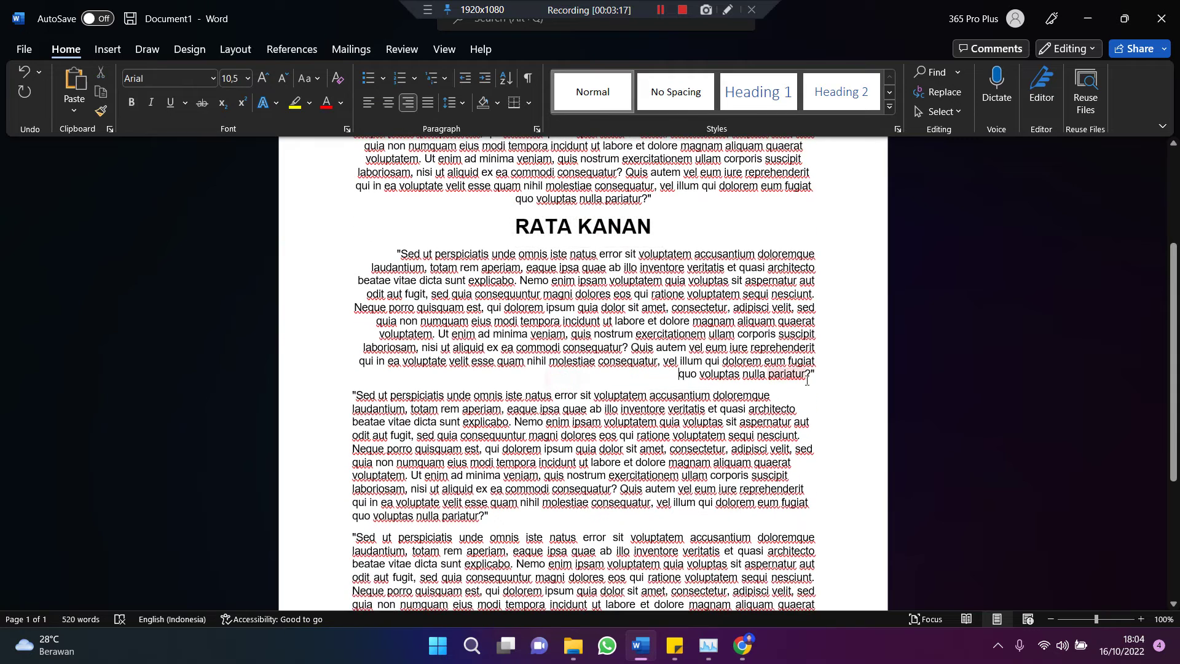
left_click(808, 380)
key("Down")
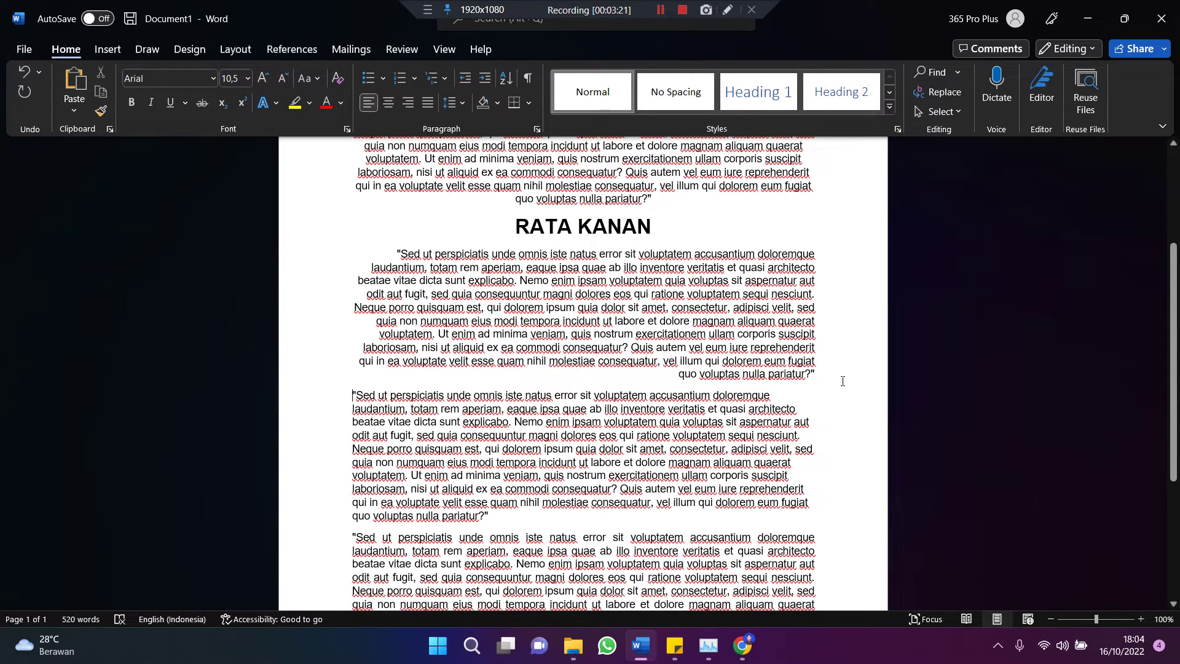
Step: Insert a line above the third paragraph and right-align the RATA KANAN heading
key("Return")
type("RATA KIRI")
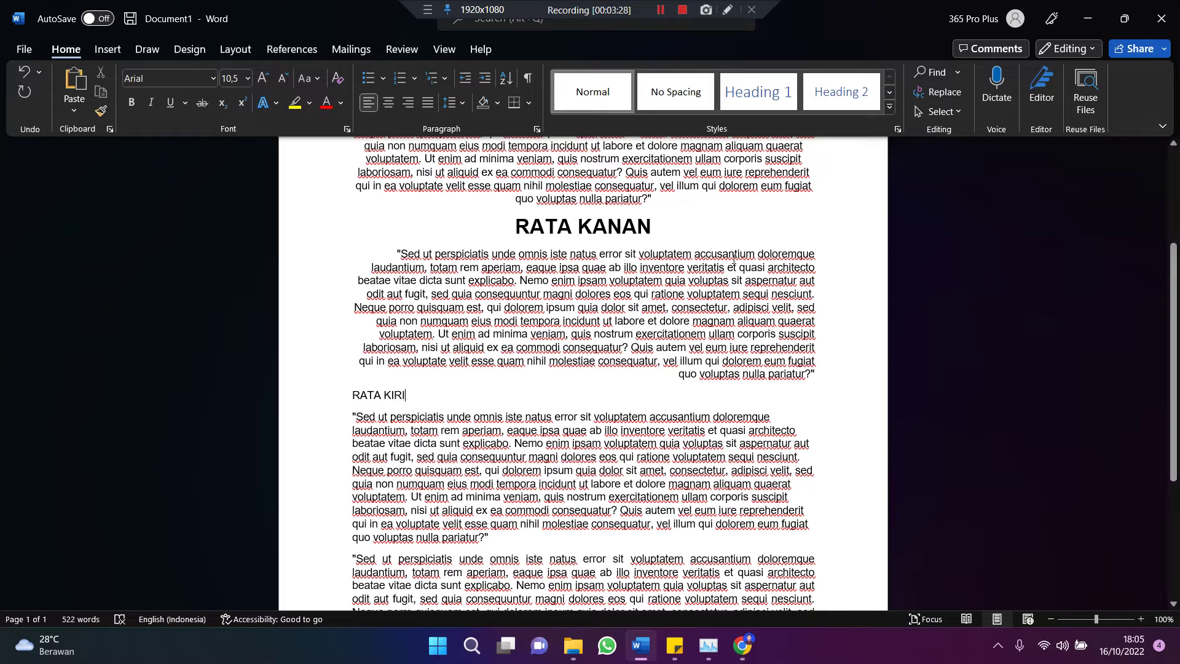
left_click(662, 223)
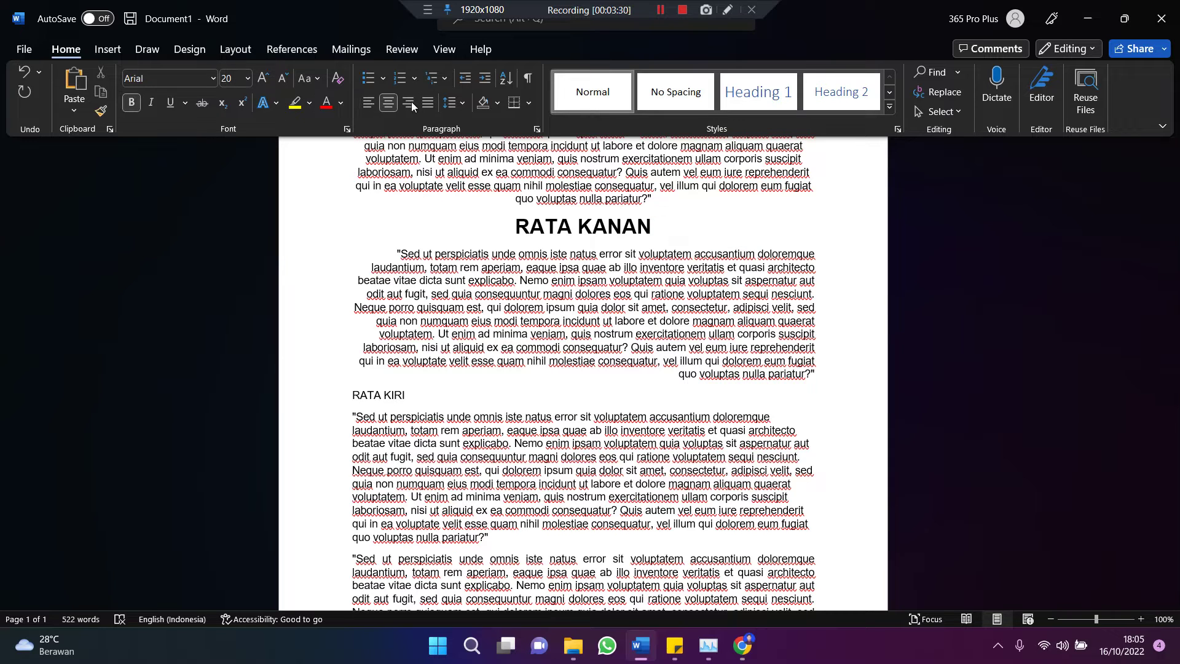
key("ctrl+r")
Step: Make RATA KIRI 20 pt bold and add an empty line after its paragraph
left_click_drag(410, 396, 352, 396)
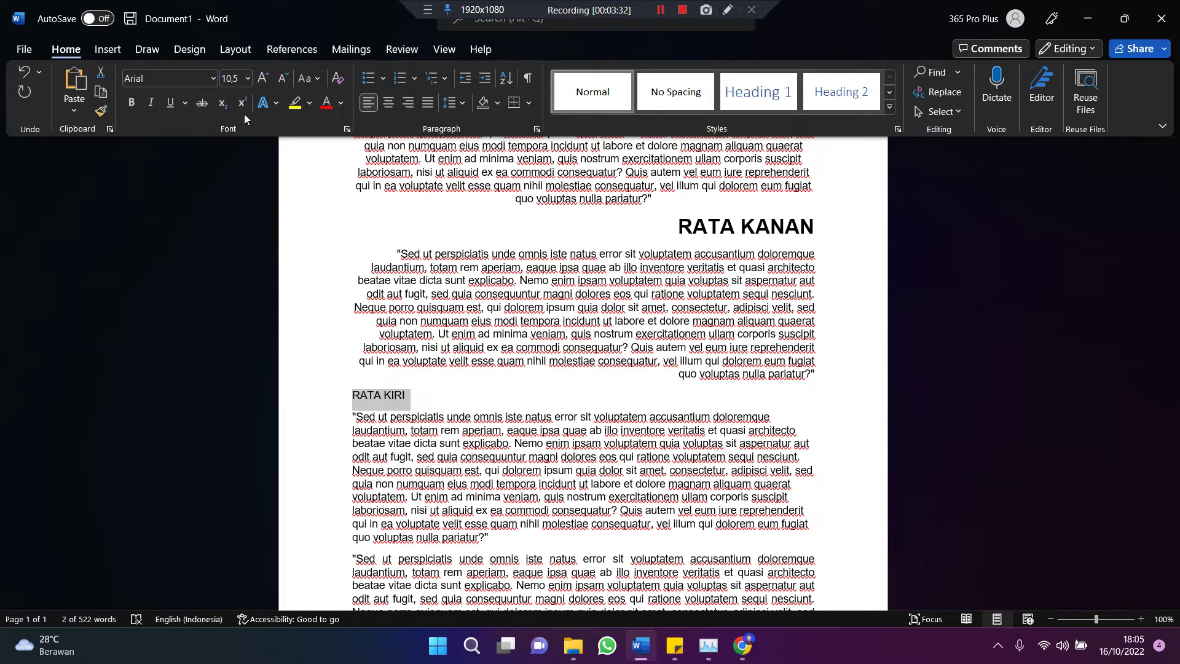
left_click(248, 78)
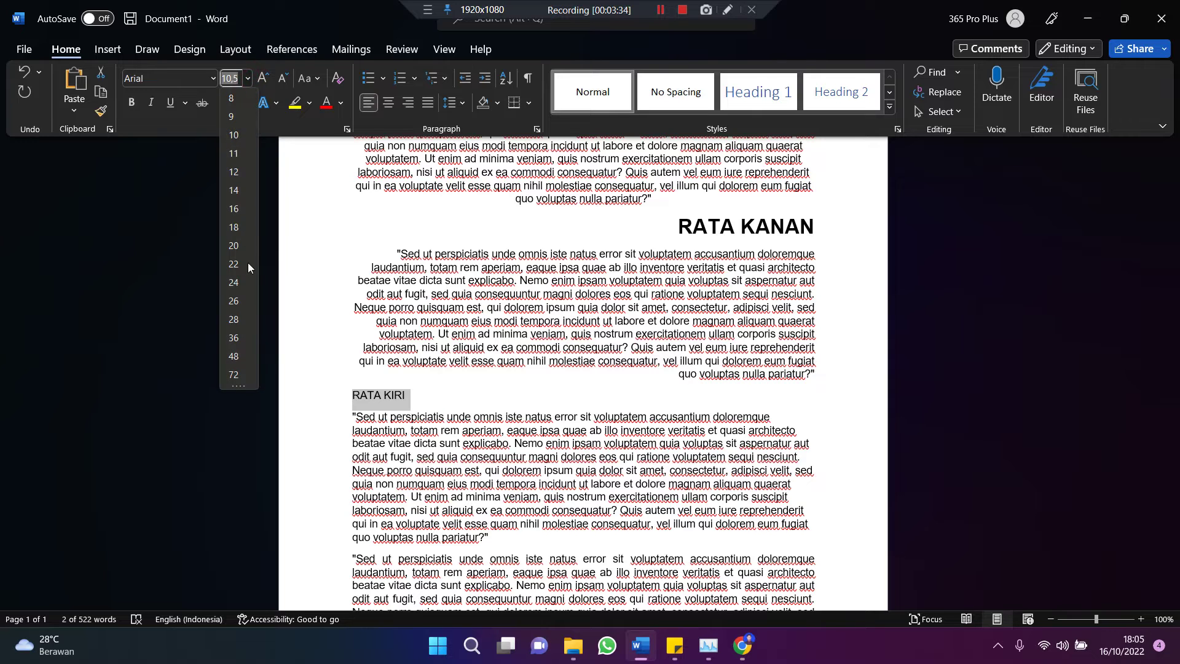
left_click(233, 246)
key("ctrl+b")
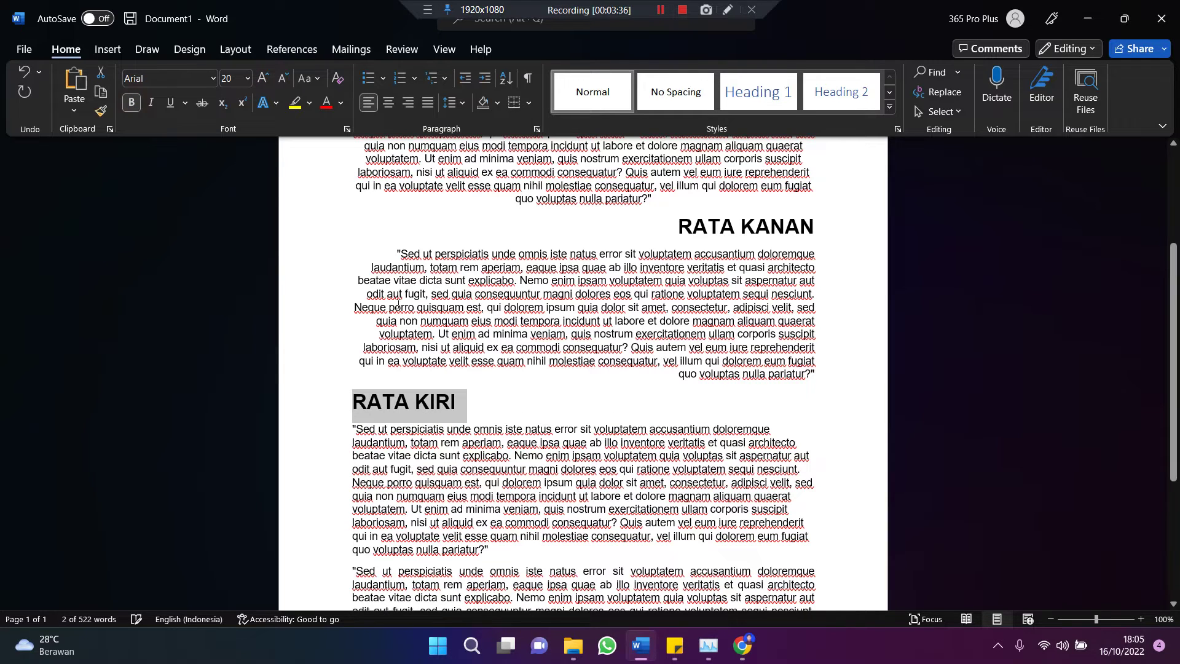
left_click(481, 404)
scroll(481, 404, "down", 3)
left_click(501, 403)
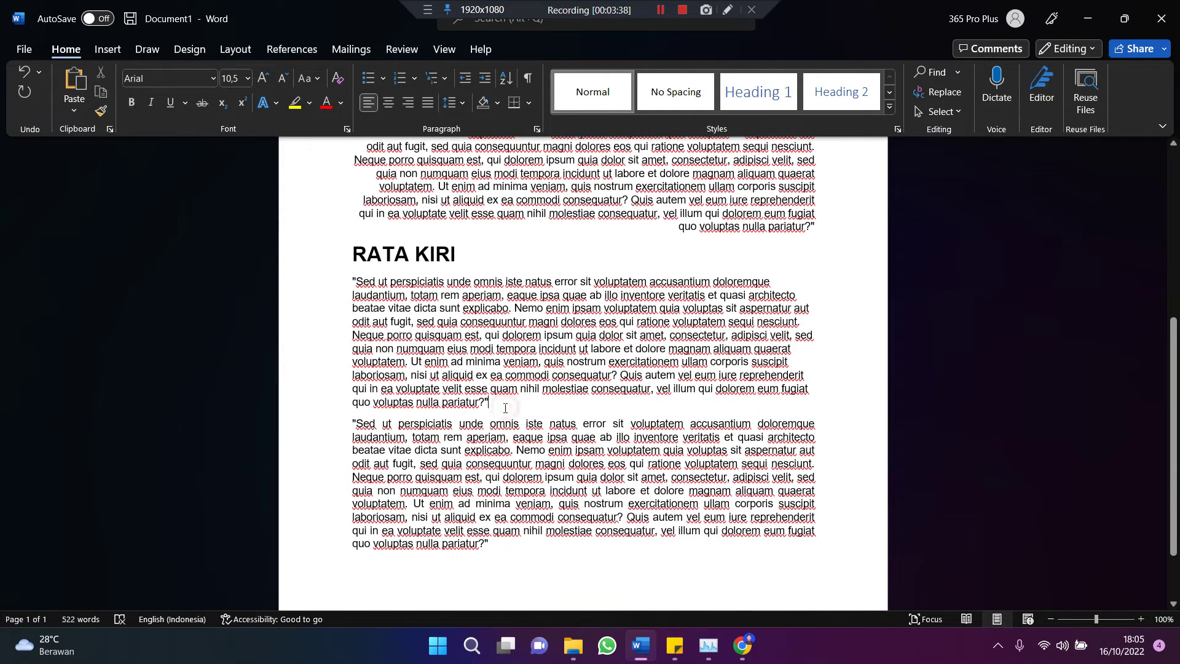
key("Return")
key("Return")
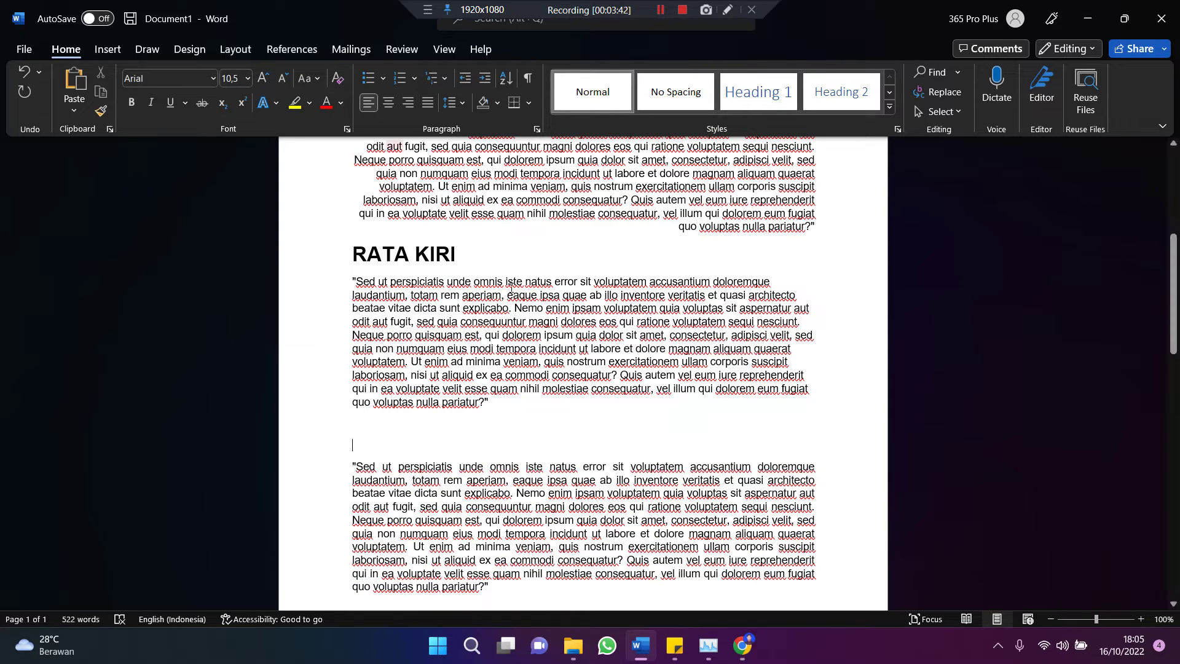
Step: Type 'RATA KANAN KIRI' above the last paragraph and make it 20 pt, centred and bold
type("RATA KANAN KIRI")
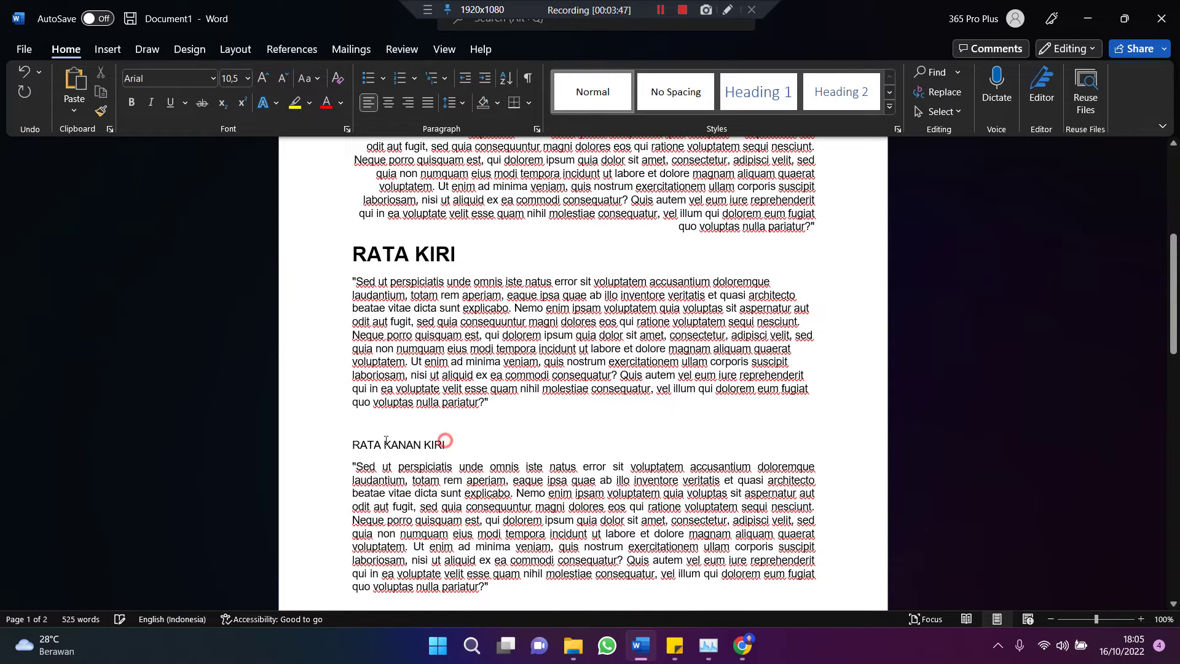
left_click_drag(385, 441, 352, 444)
left_click(247, 79)
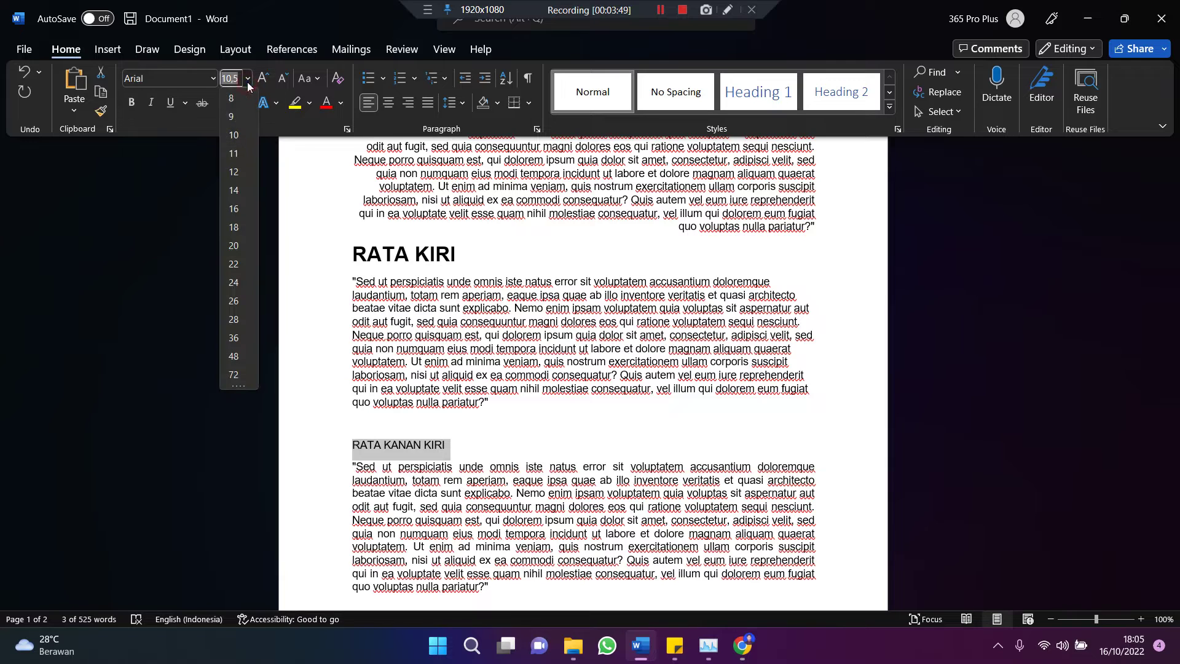
left_click(234, 246)
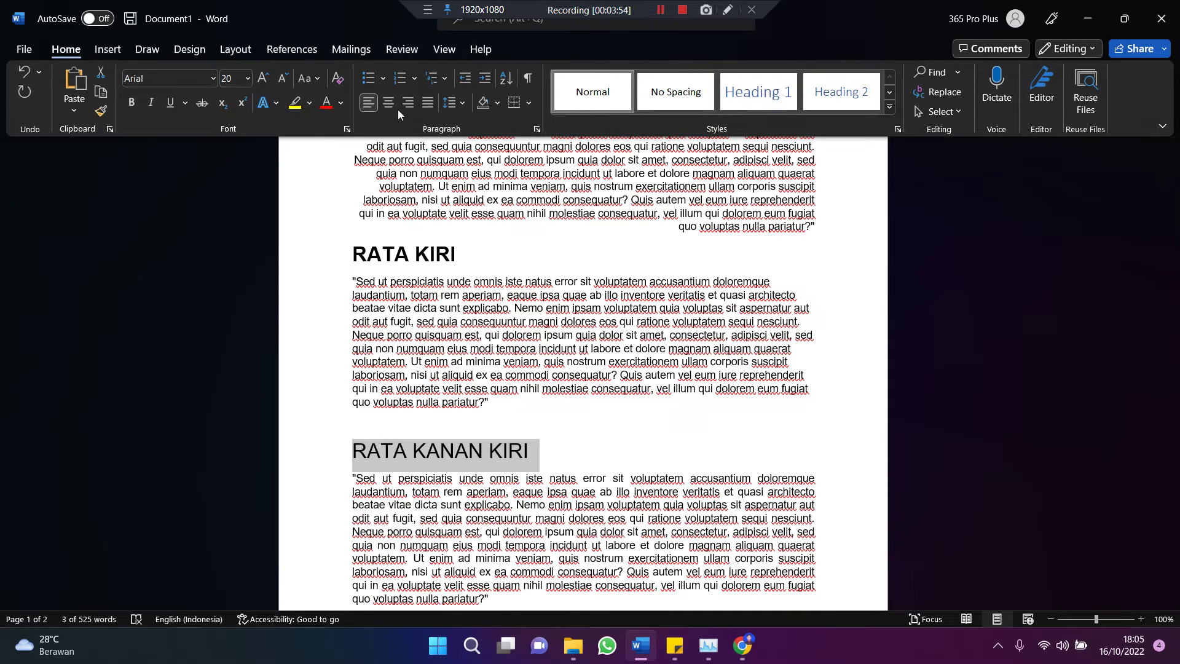
left_click(428, 102)
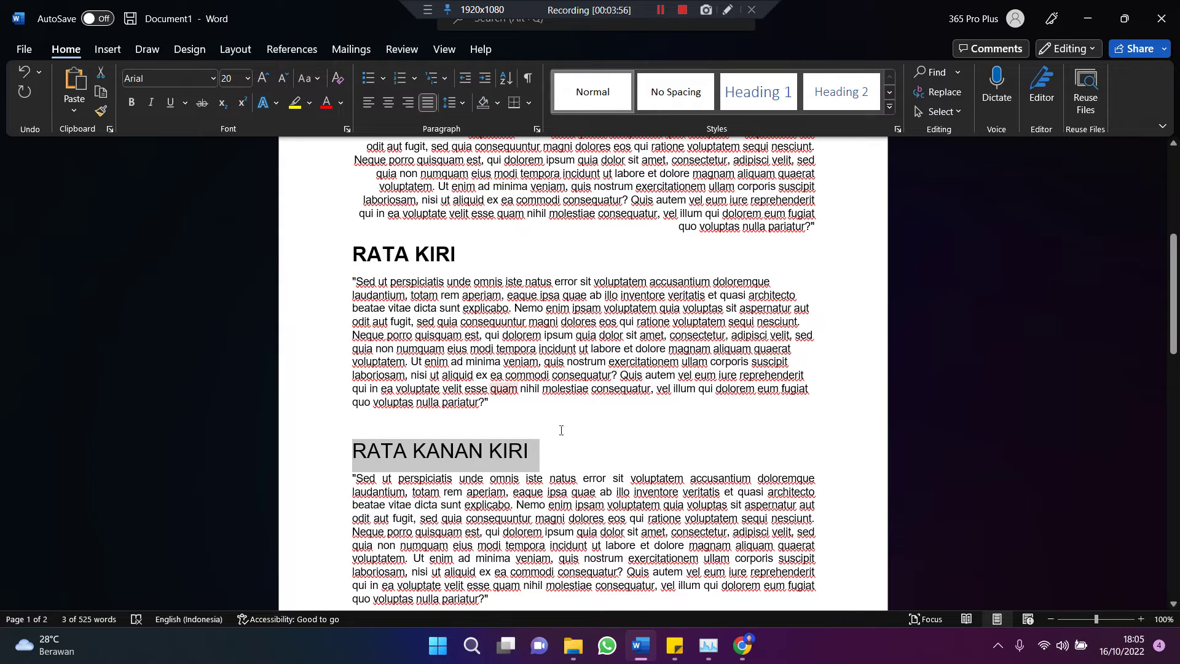
key("ctrl+e")
key("ctrl+b")
left_click(733, 456)
scroll(733, 456, "down", 2)
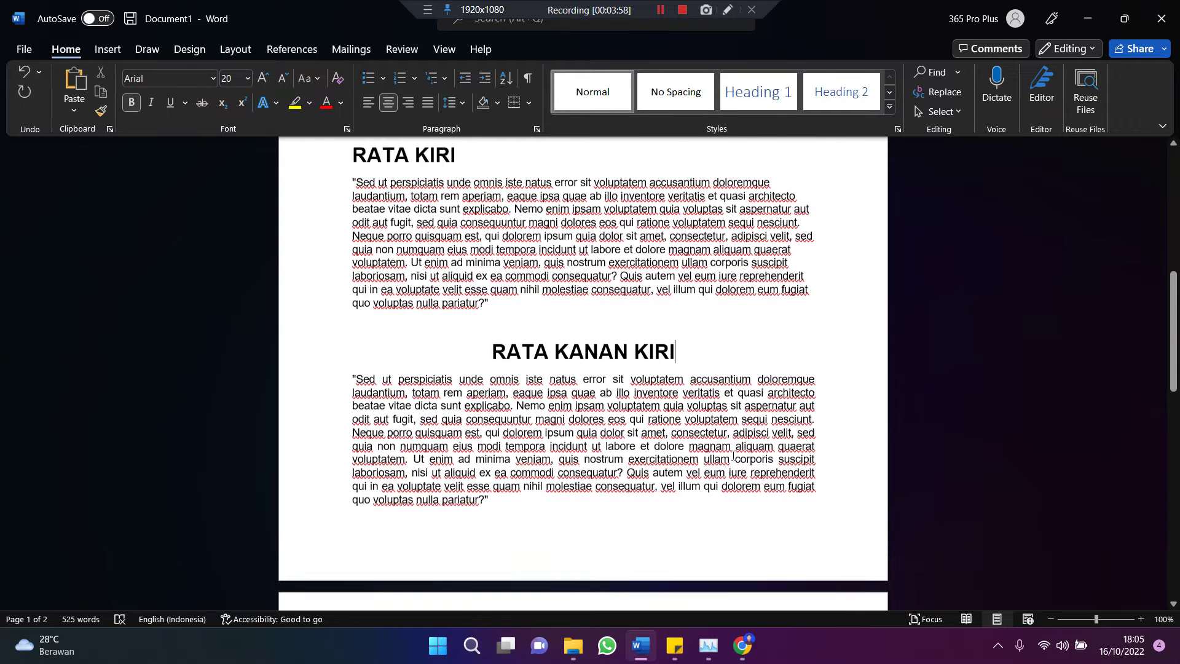
scroll(732, 456, "up", 1)
scroll(732, 456, "up", 5)
scroll(732, 455, "up", 5)
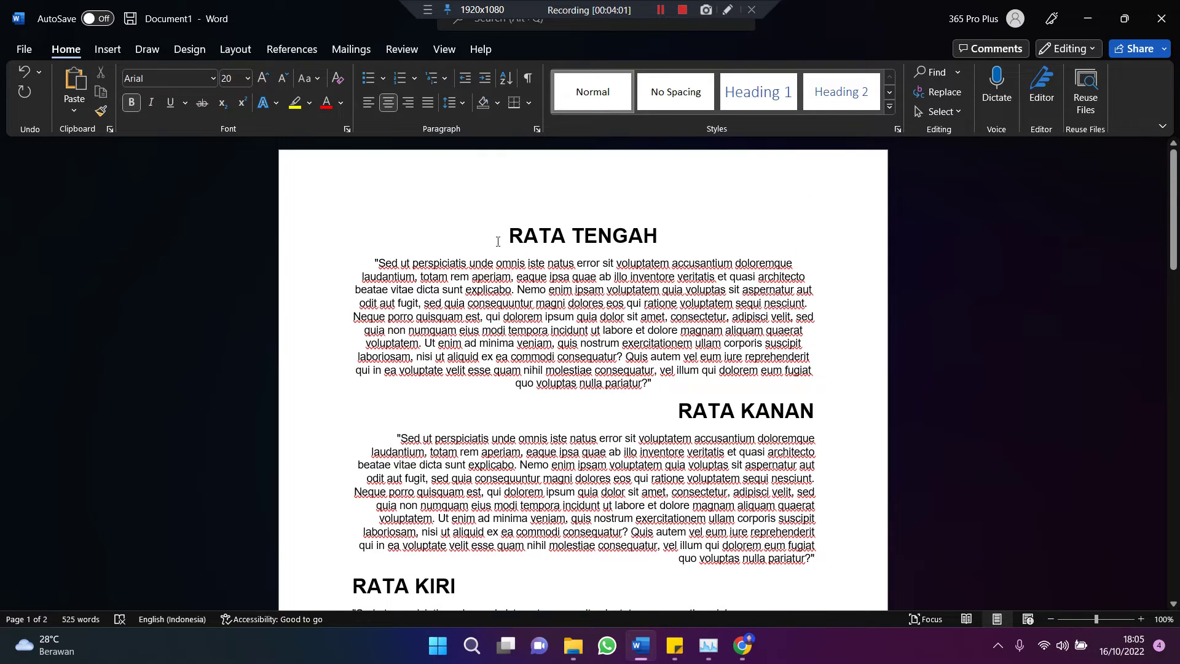
Step: Colour the RATA TENGAH heading red and the RATA KANAN heading dark blue
left_click_drag(491, 237, 697, 240)
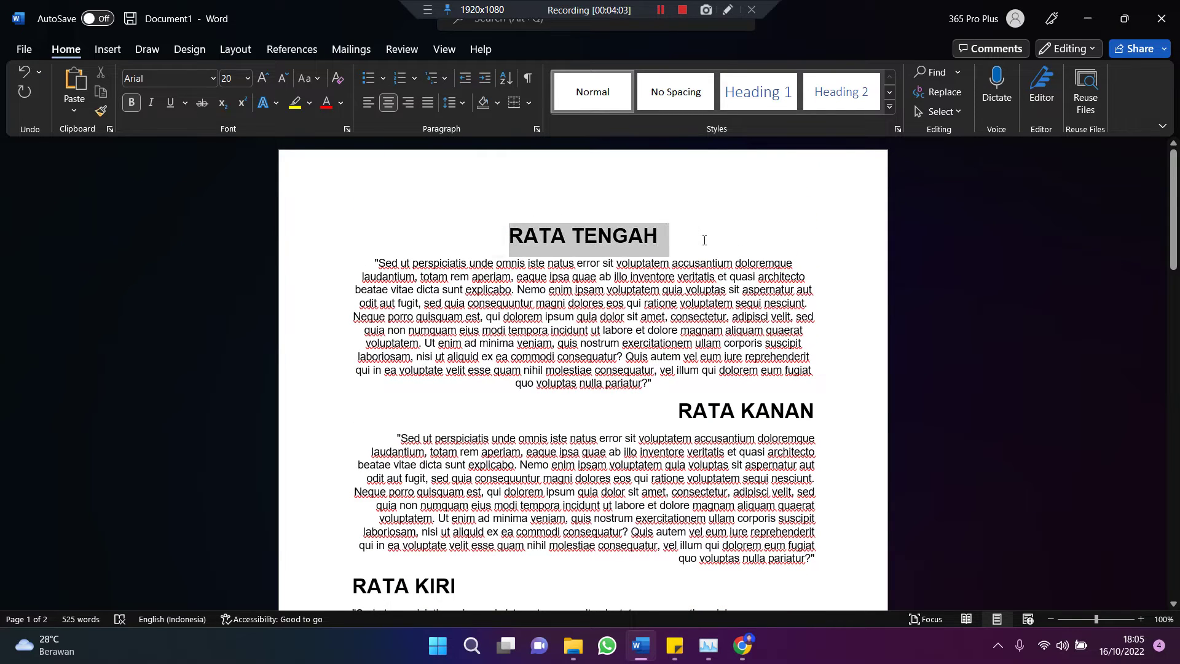
left_click(328, 106)
scroll(645, 328, "down", 2)
left_click_drag(652, 337, 820, 340)
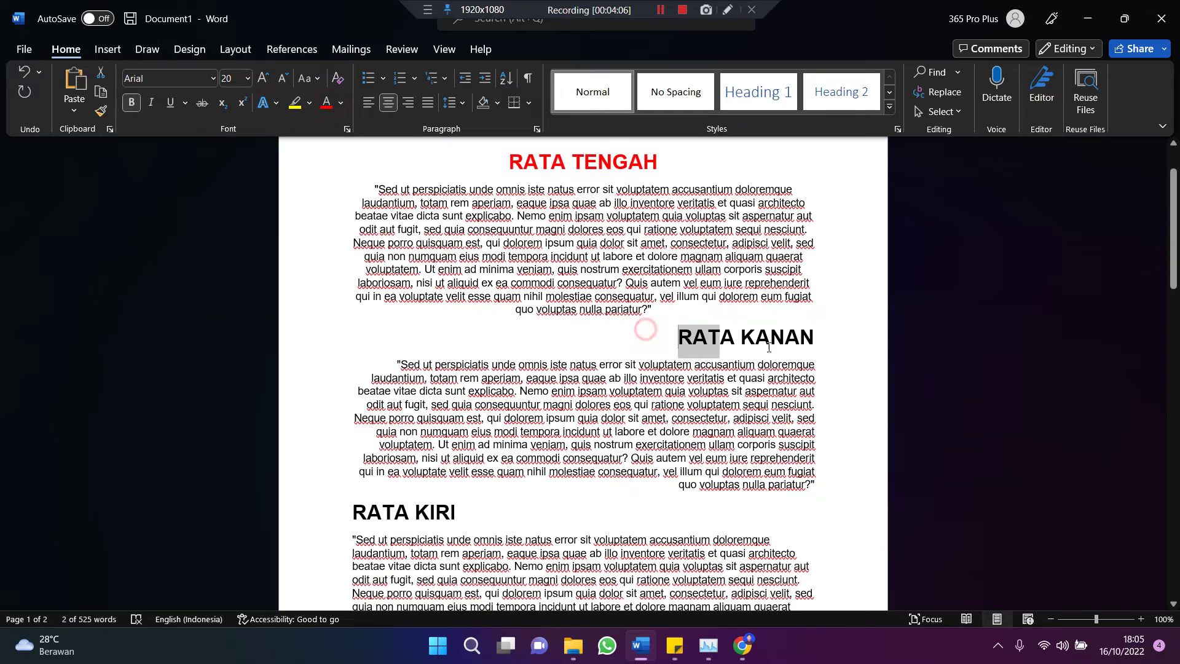
left_click(340, 108)
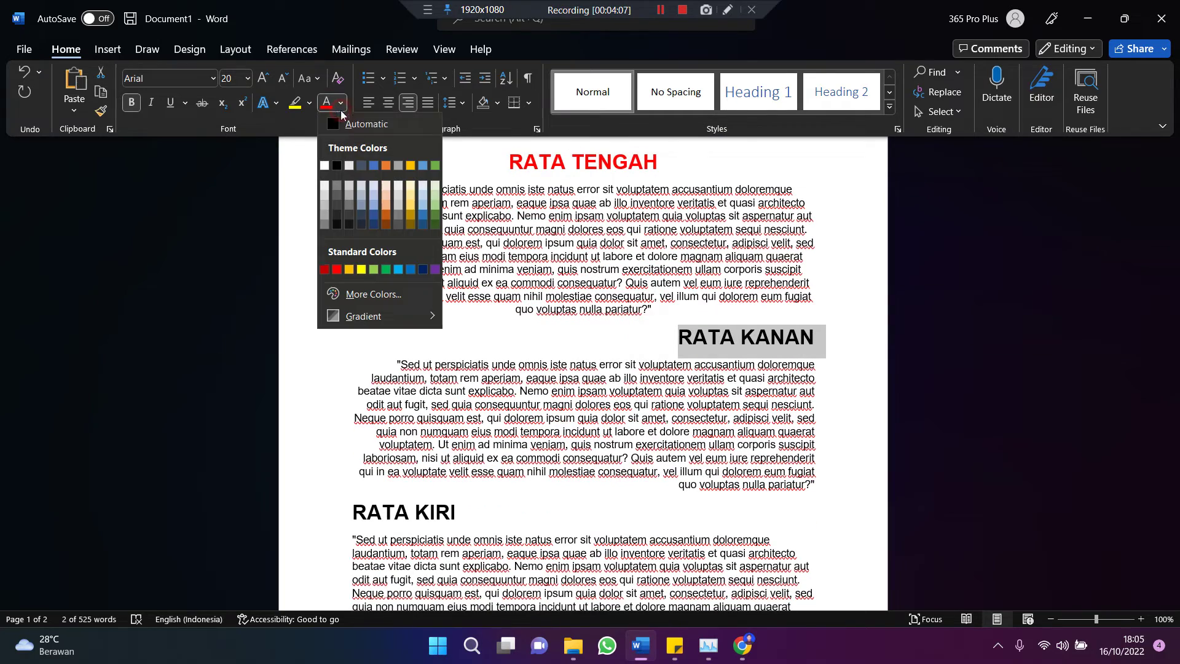
left_click(423, 269)
Step: Colour the RATA KANAN KIRI heading orange
scroll(497, 536, "down", 5)
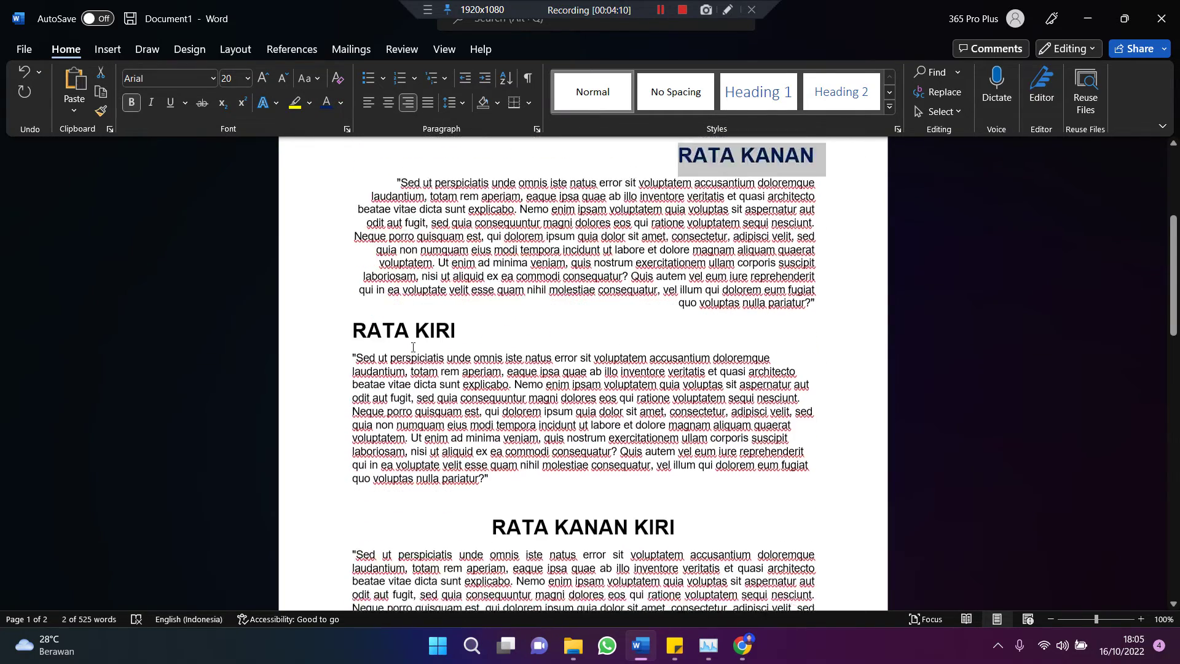
left_click_drag(477, 456, 686, 456)
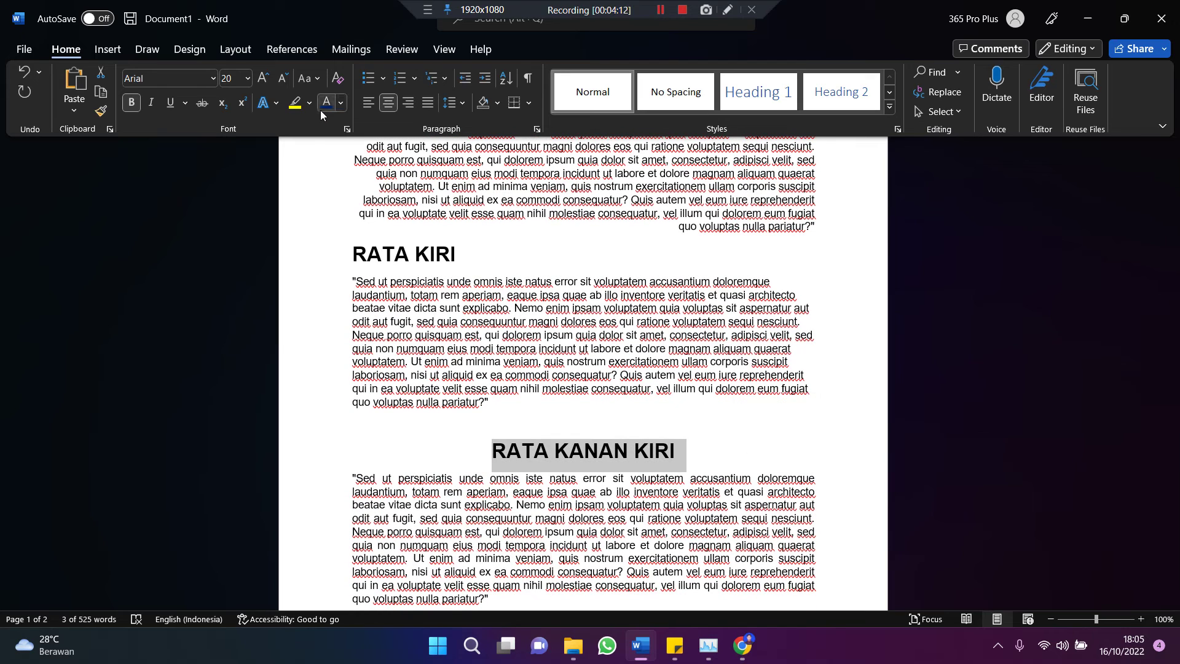
left_click(341, 108)
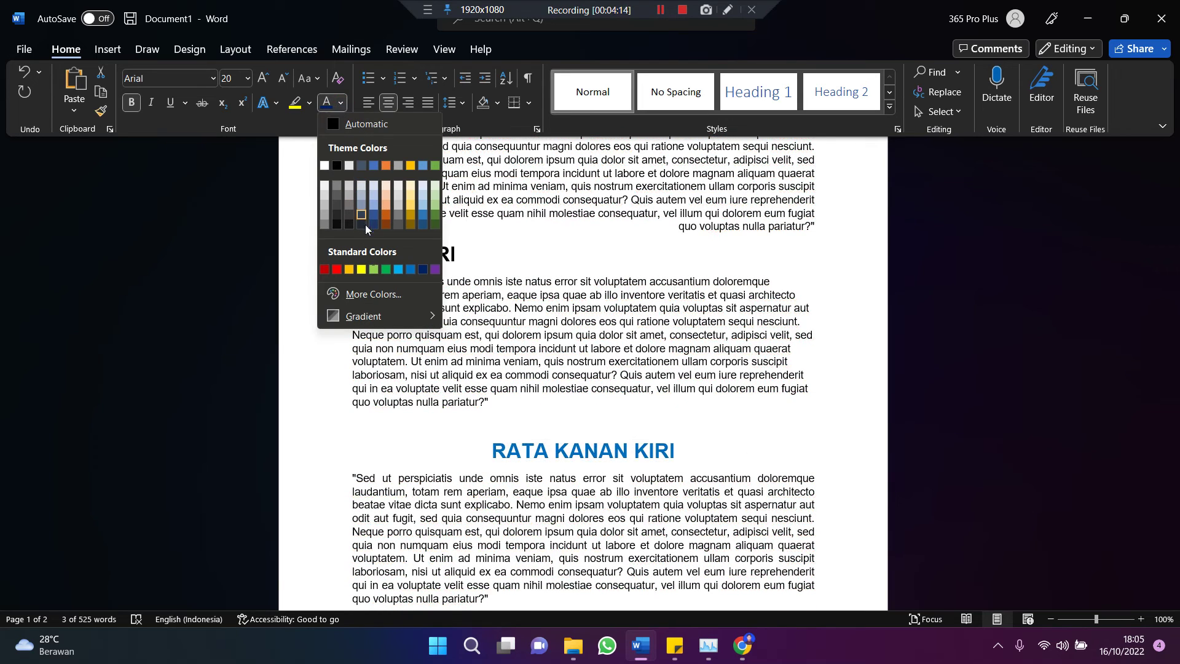
left_click(351, 270)
left_click(772, 465)
scroll(773, 465, "up", 3)
scroll(773, 465, "up", 4)
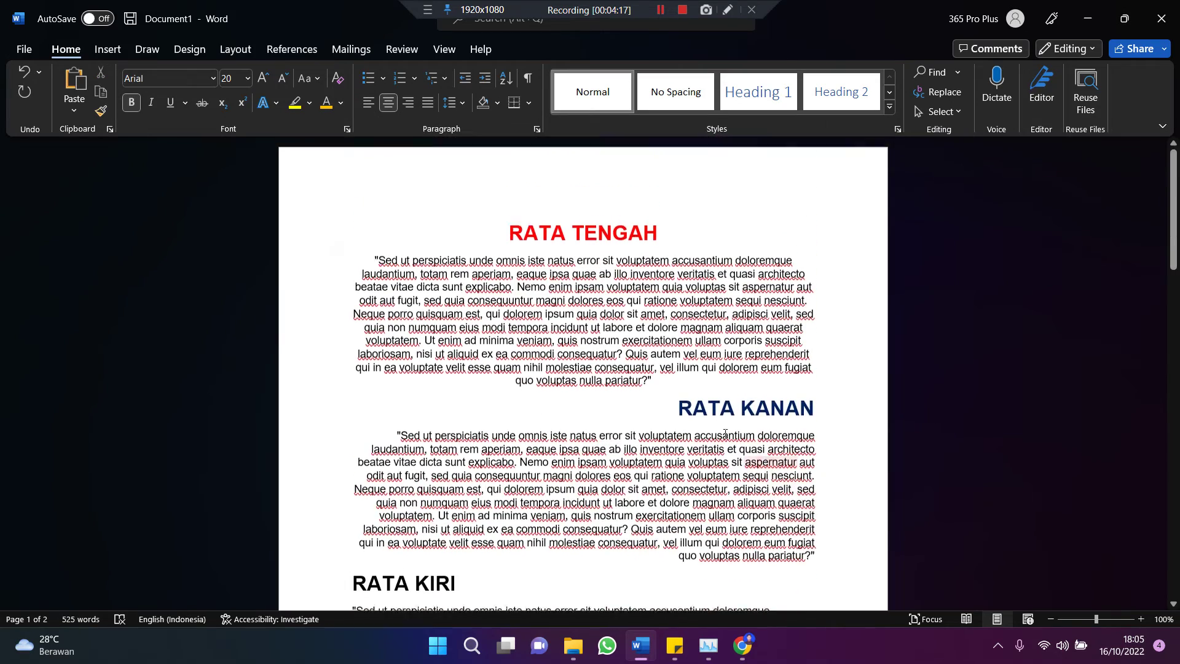
Step: Show the print preview of the two-page document with its four coloured headings
left_click(29, 53)
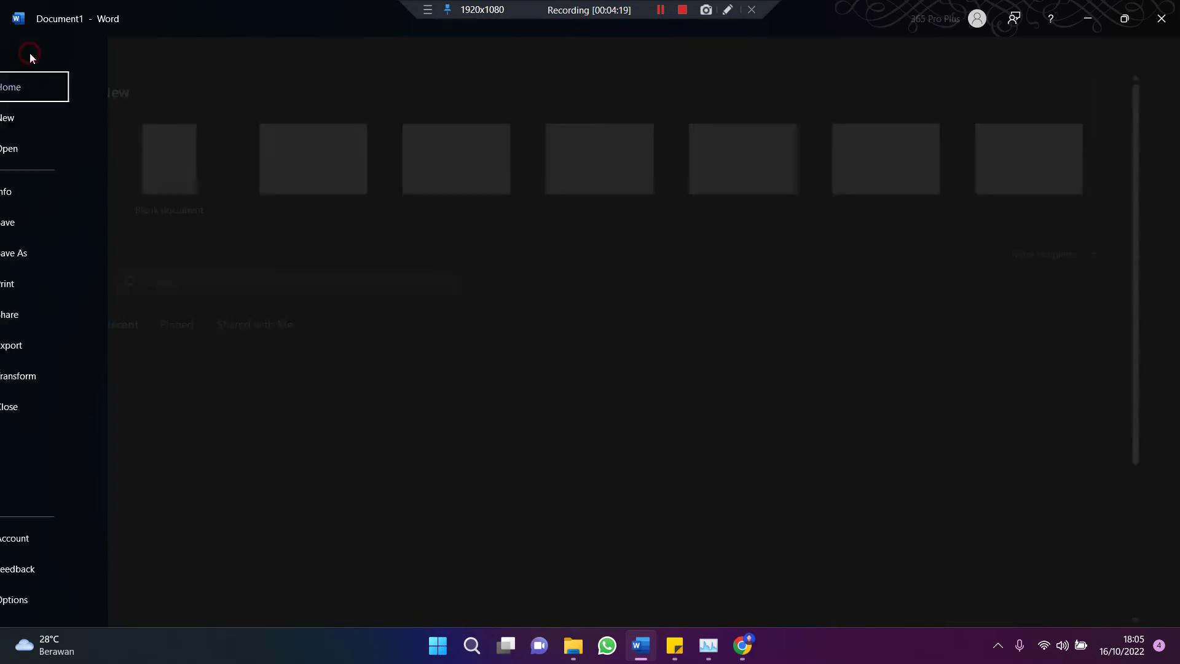
left_click(44, 283)
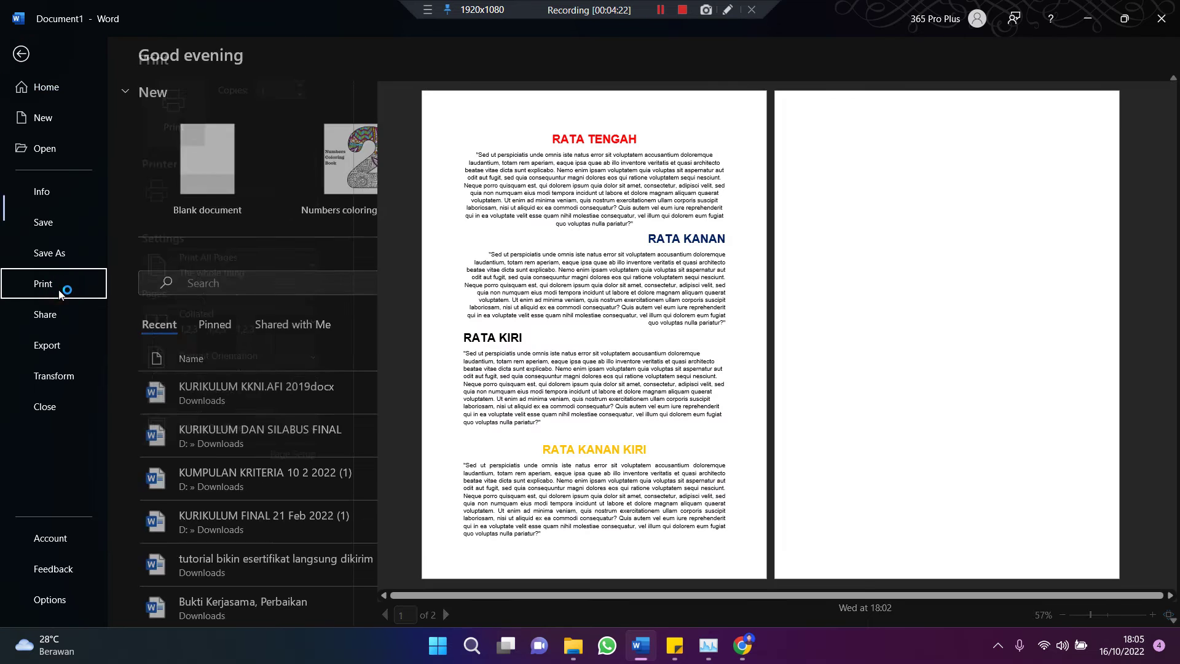